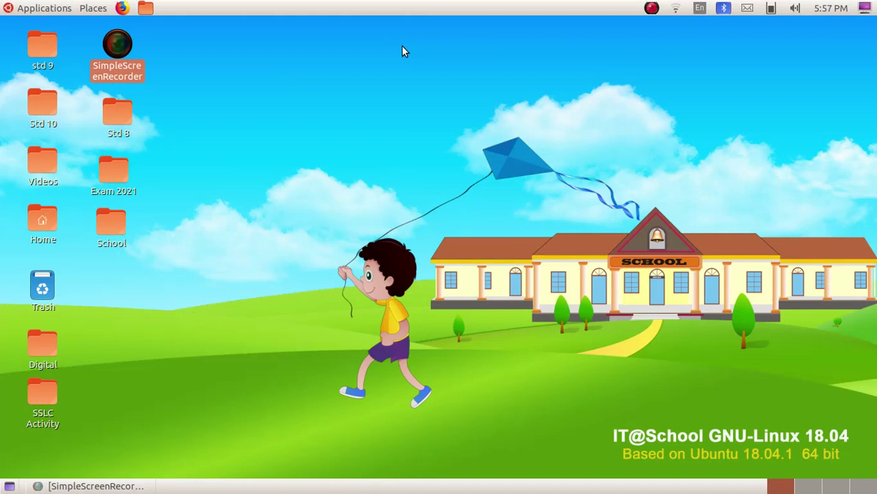
Step: Launch the GNU Image Manipulation Program from the installed graphics applications
left_click(28, 8)
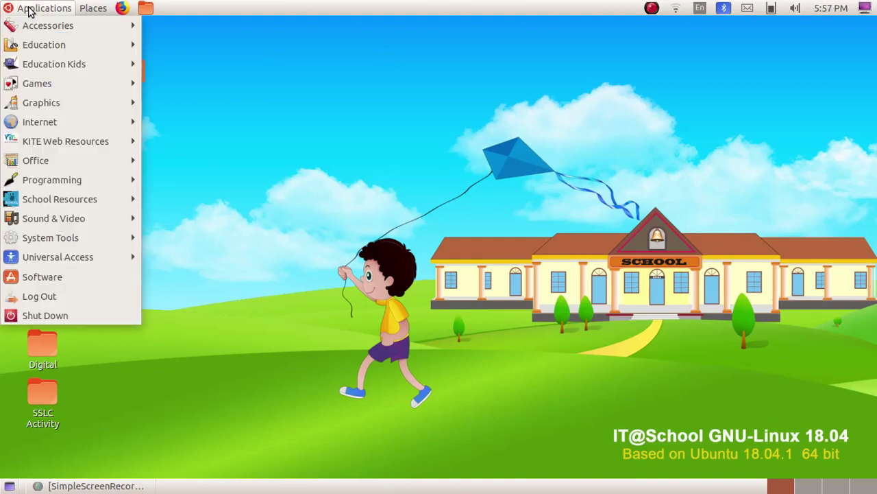
mouse_move(72, 107)
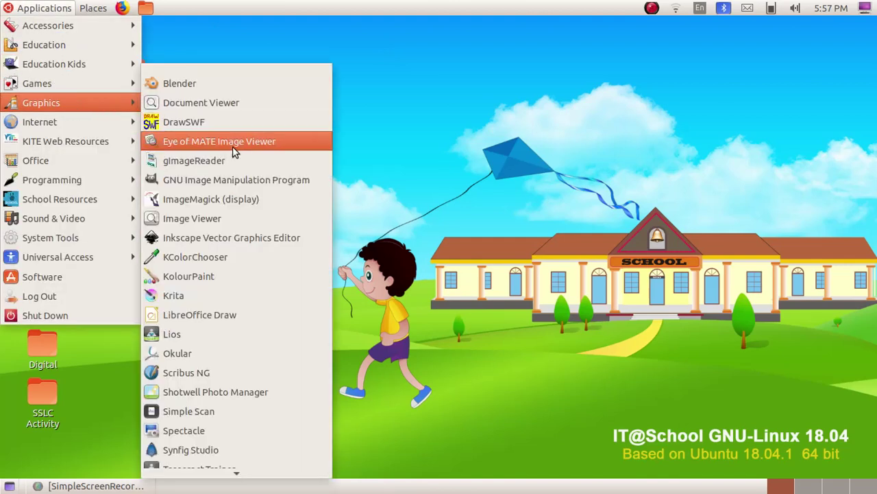
left_click(320, 181)
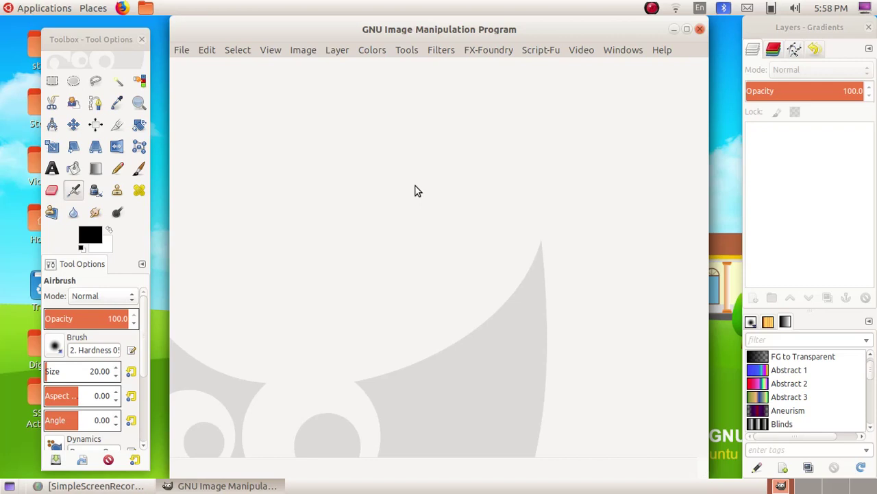
Step: Create a new image from the 1024x768 template
left_click(187, 49)
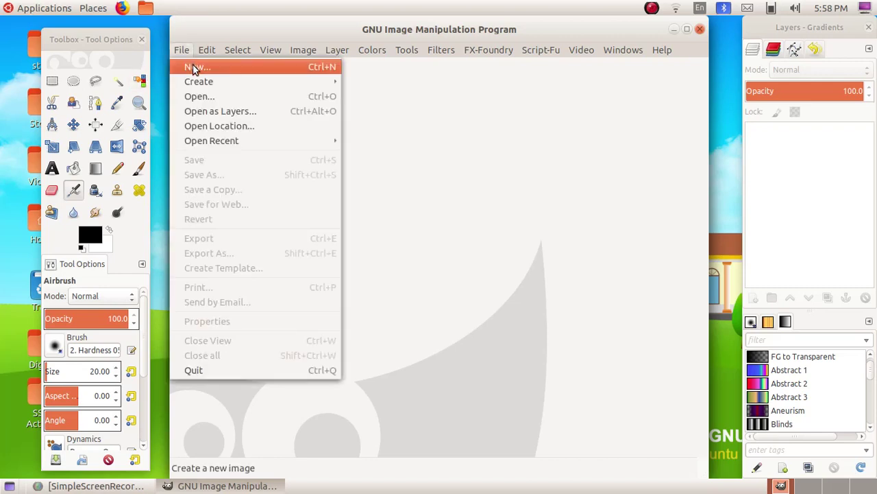
left_click(193, 67)
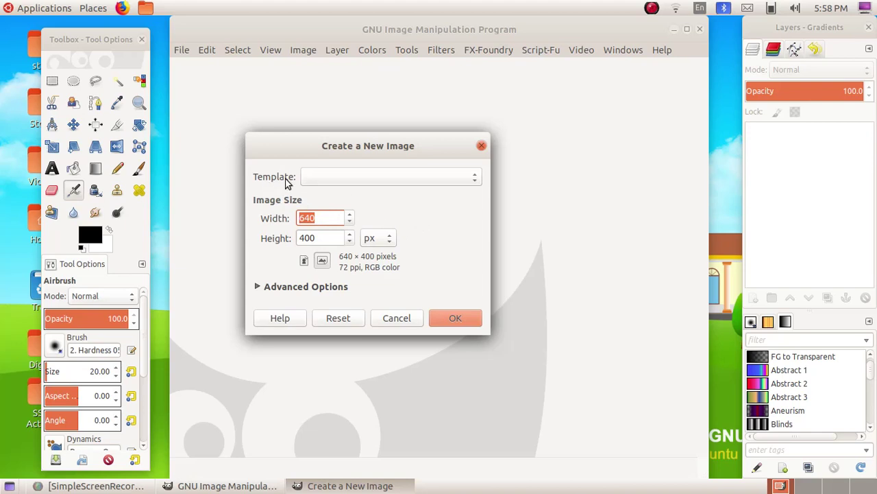
left_click(462, 177)
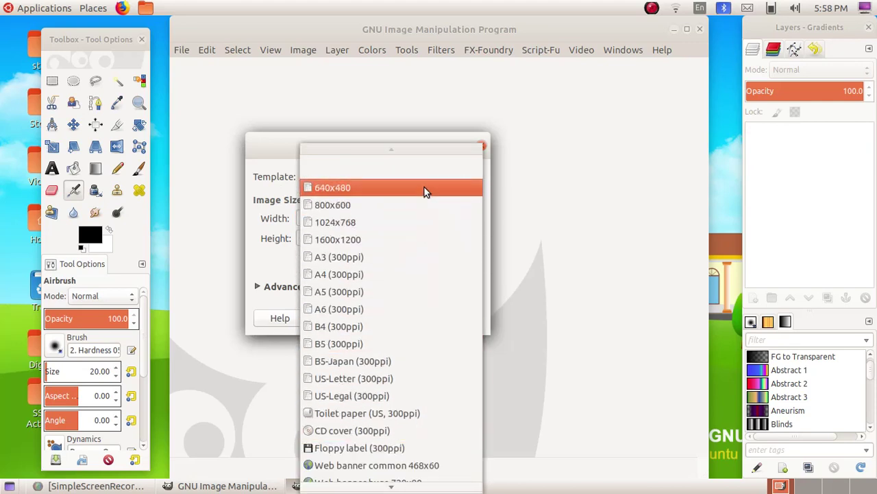
left_click(423, 223)
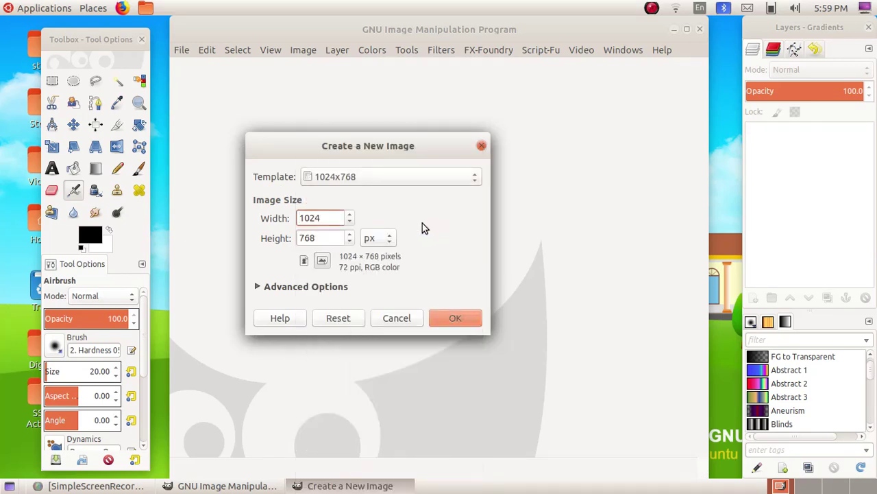
left_click(455, 318)
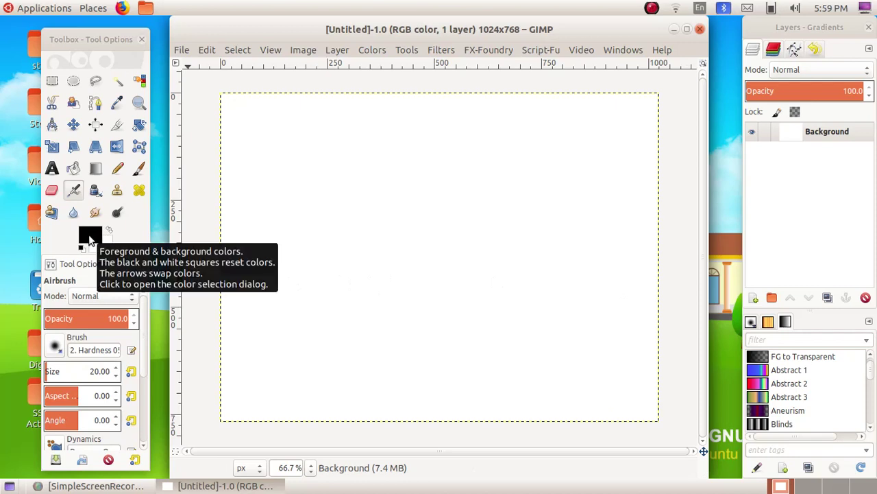
Step: Set the foreground color to red, f41c1c
left_click(89, 236)
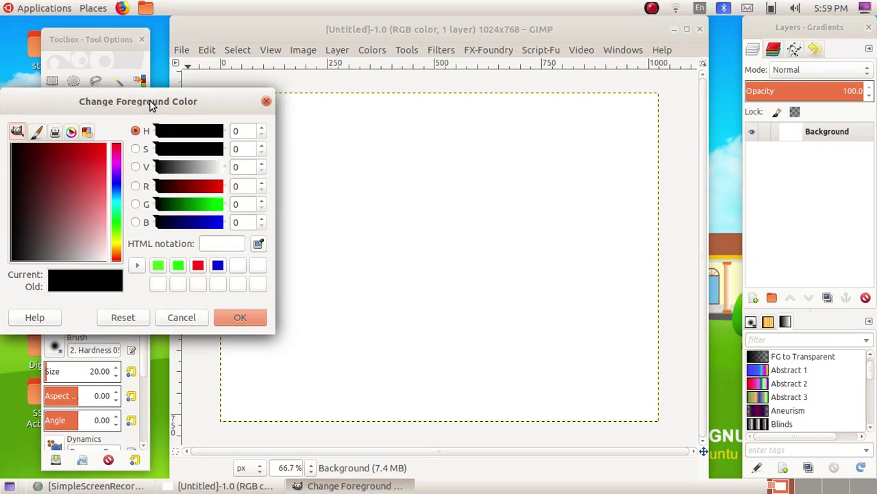
left_click(102, 157)
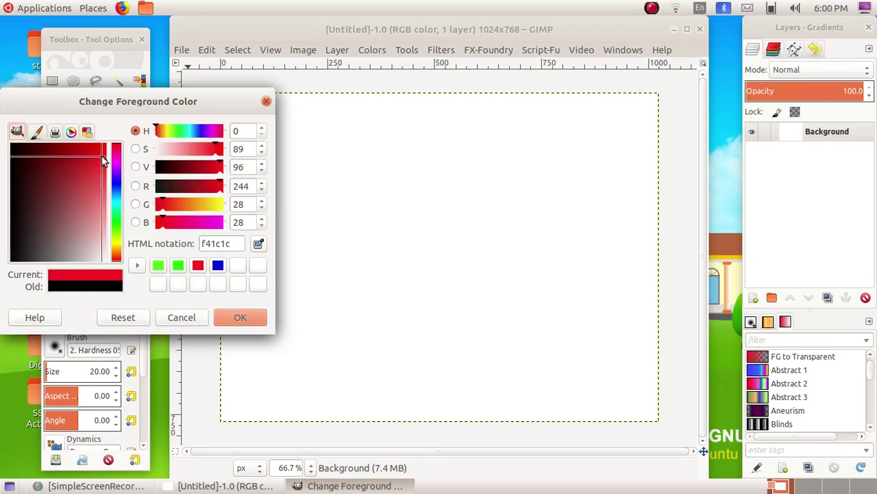
left_click(242, 319)
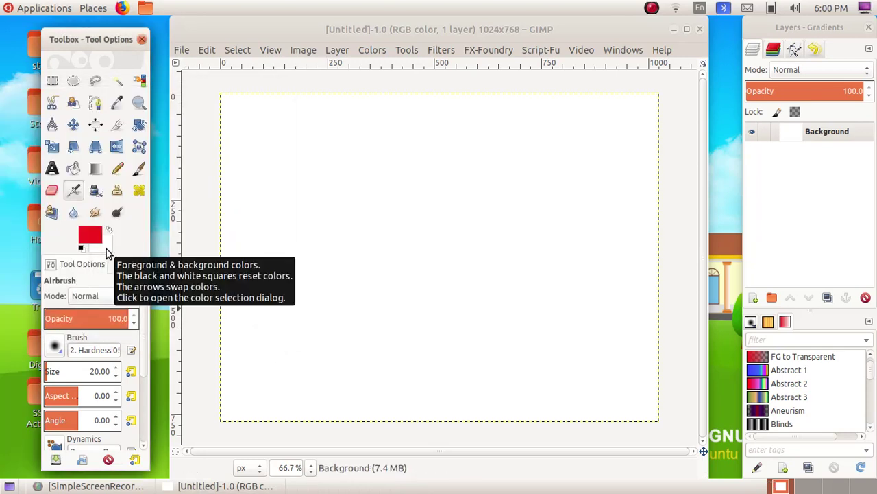
Step: Set the background color to light green, 7ce714
left_click(106, 252)
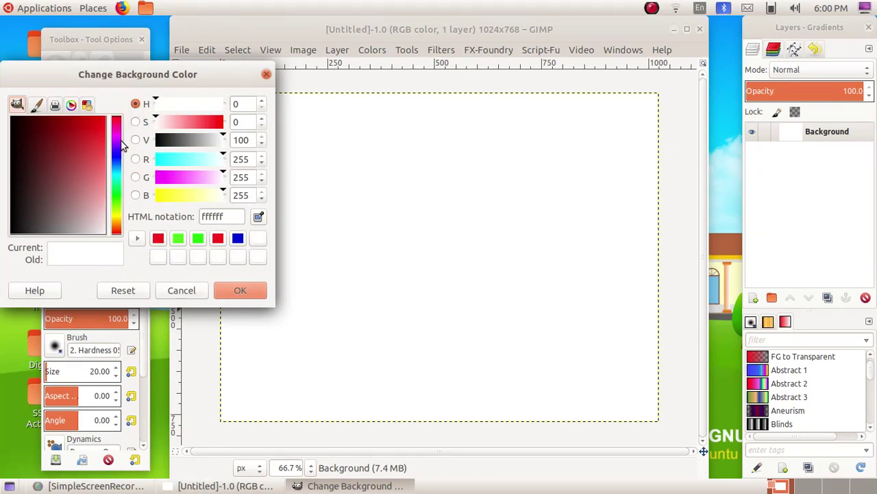
left_click(117, 208)
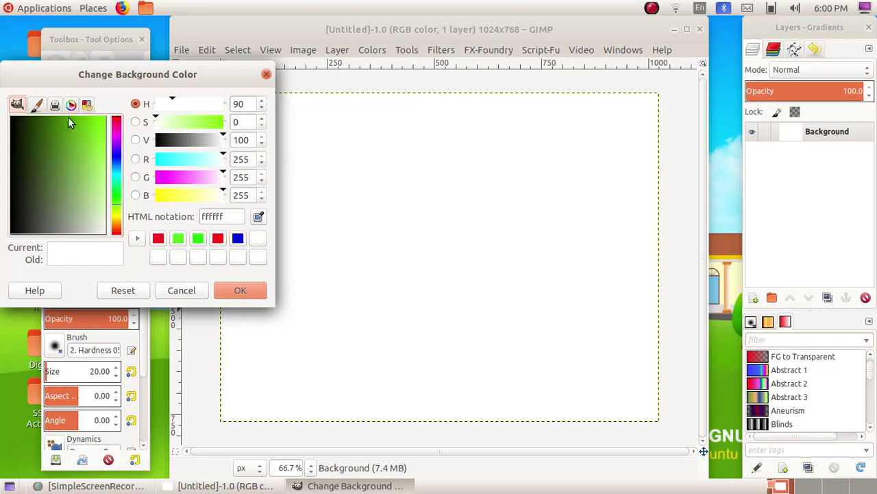
left_click(97, 126)
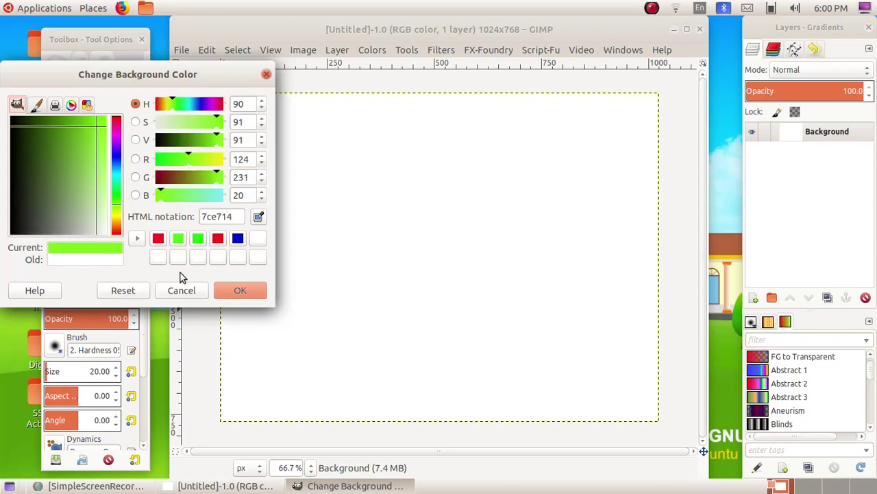
left_click(240, 291)
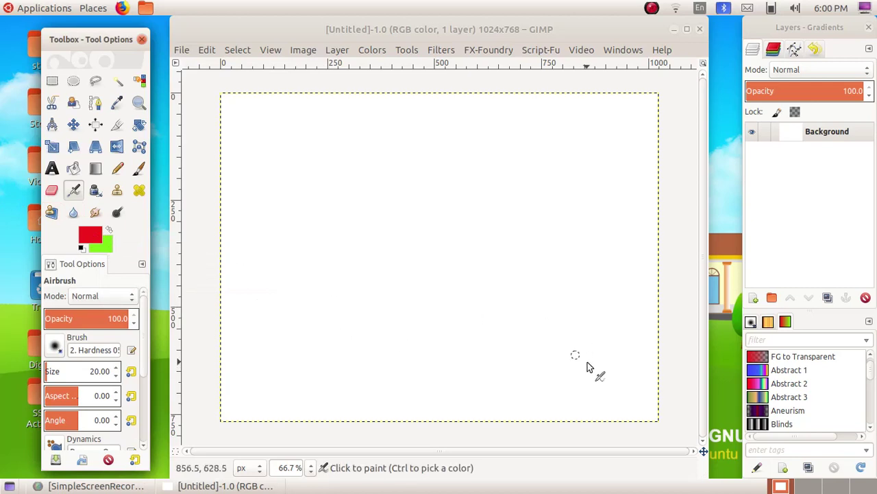
Step: Look through the gradients list and bucket-fill the whole canvas with the red foreground color
left_click(786, 324)
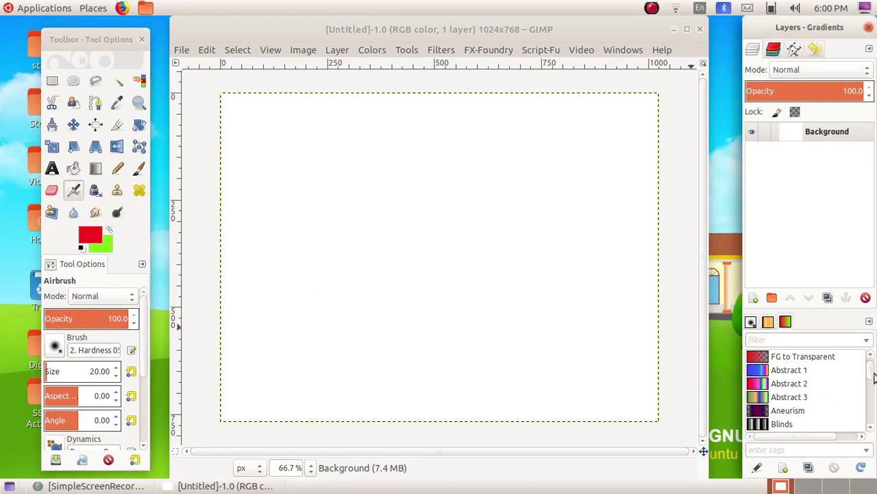
scroll(870, 371, "up", 2)
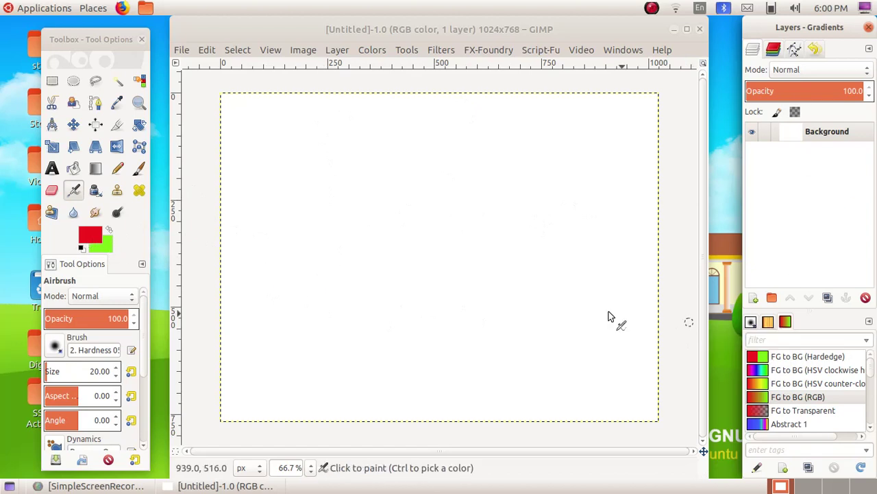
left_click(77, 173)
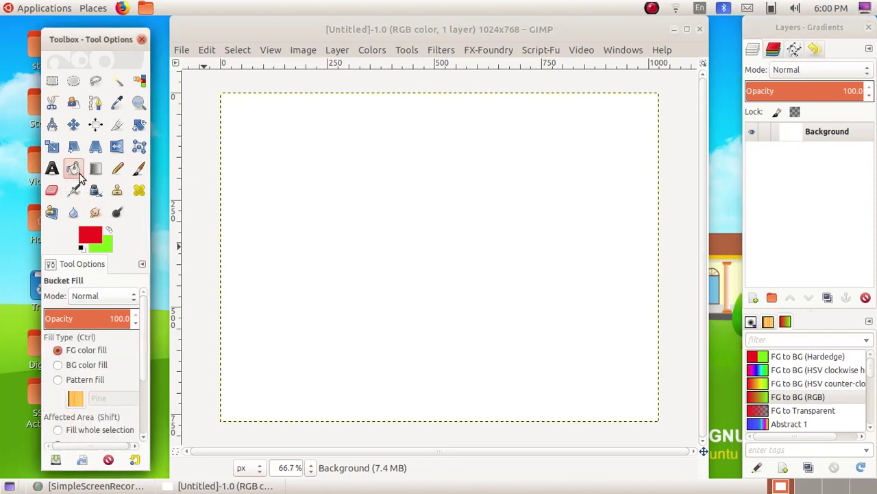
left_click(361, 221)
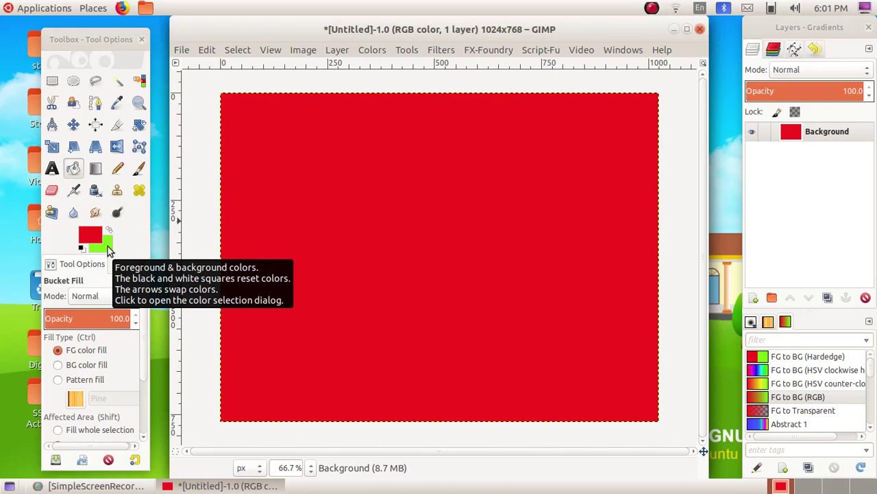
Step: Choose the "Wood of some sort" pattern and try to apply it to the canvas with Bucket Fill
left_click(768, 321)
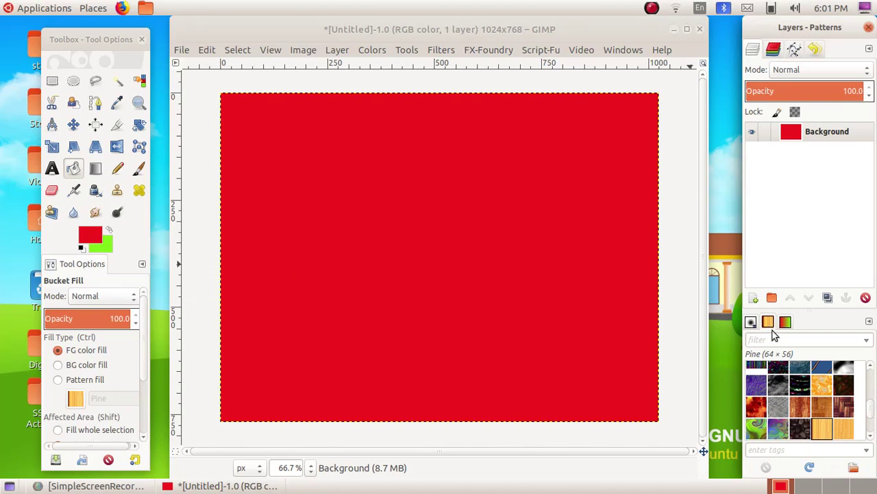
scroll(792, 419, "down", 5)
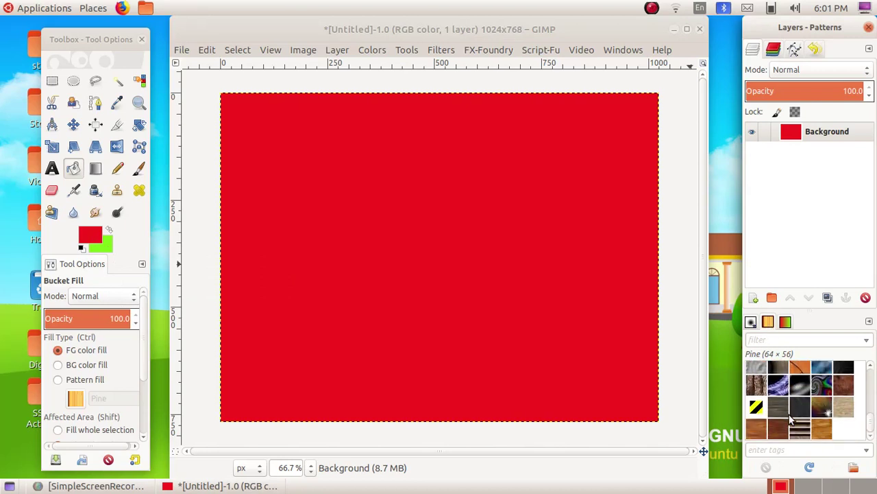
left_click(824, 426)
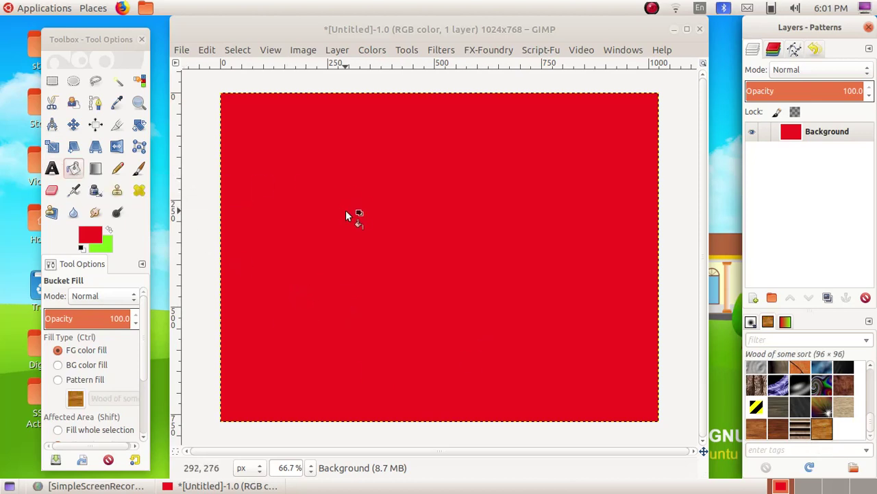
left_click(377, 211)
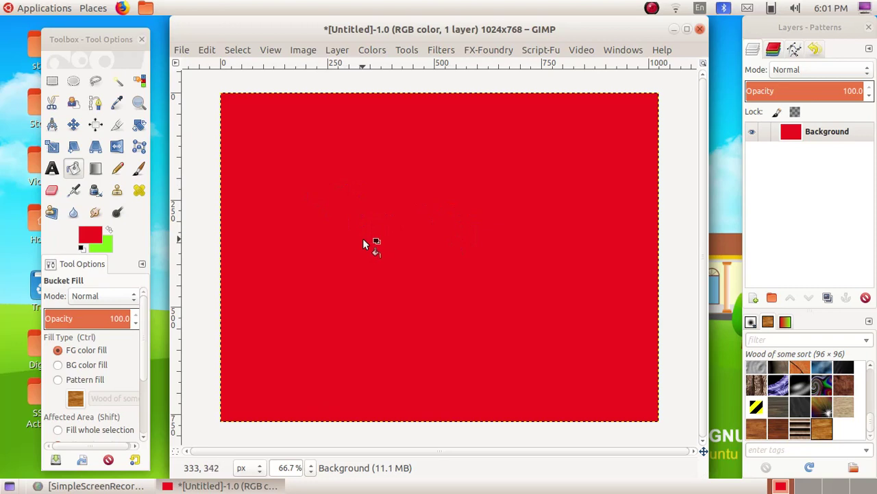
Step: Fill the canvas with the green background color and refill it with the "Wood of some sort" pattern
left_click(207, 52)
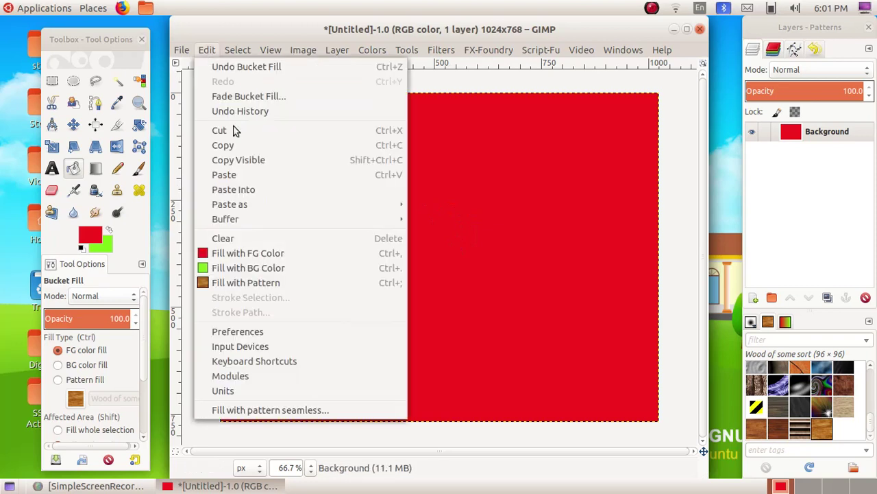
left_click(252, 268)
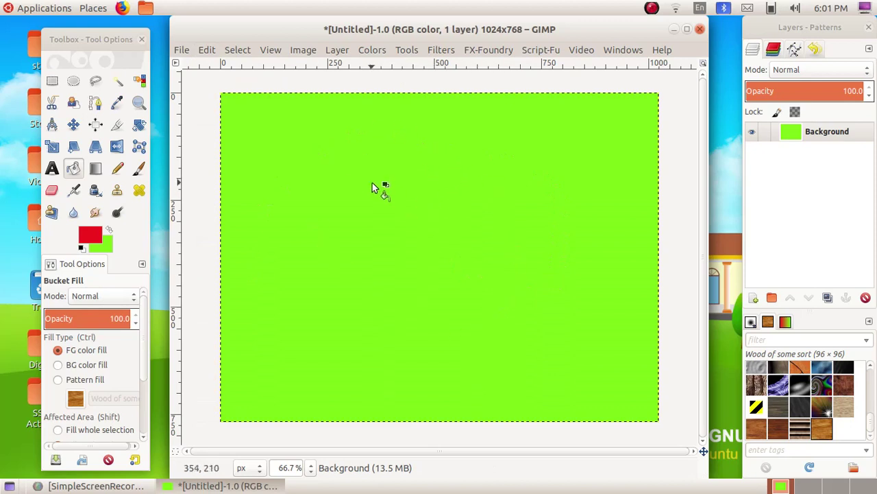
left_click(206, 51)
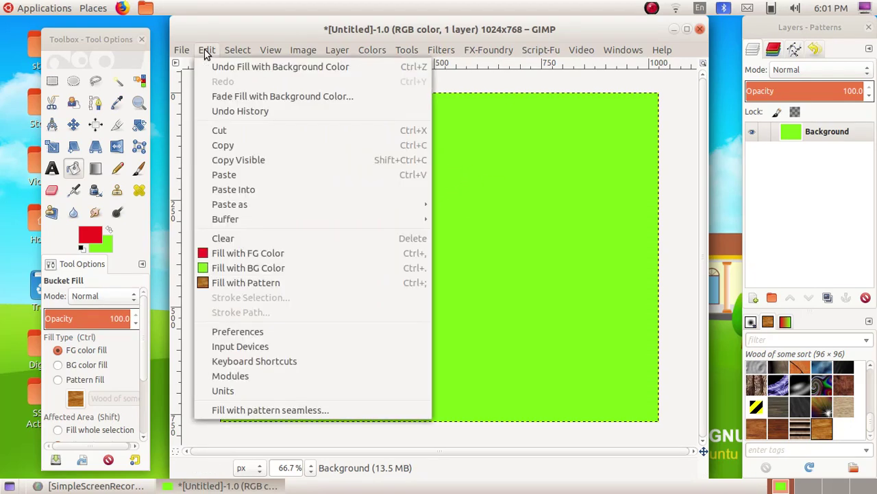
left_click(289, 283)
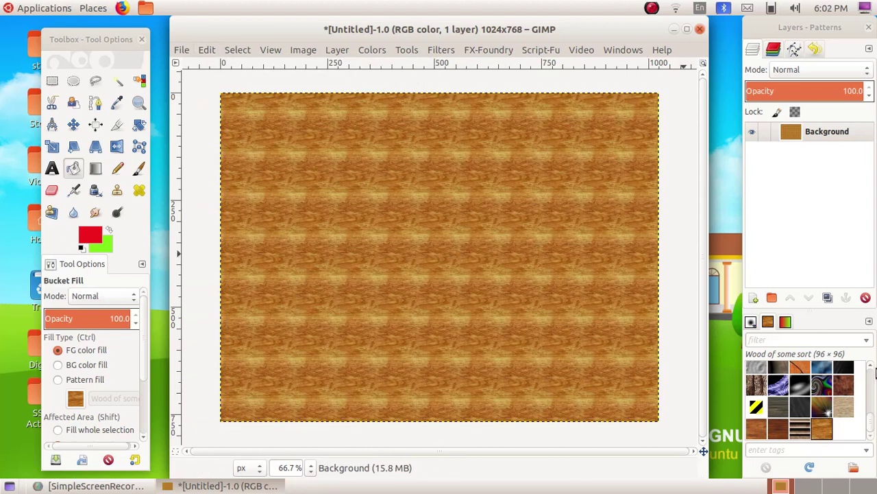
Step: Select the "Wood" pattern and fill the whole canvas with it
left_click(849, 409)
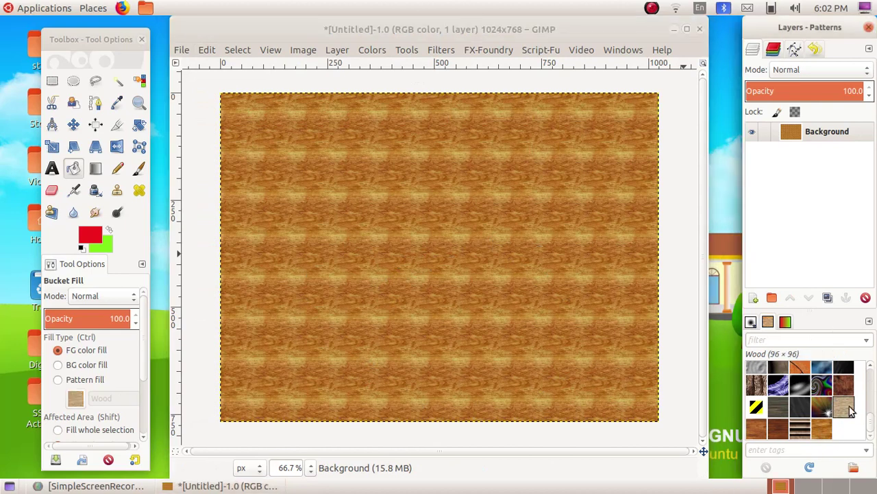
left_click(313, 249)
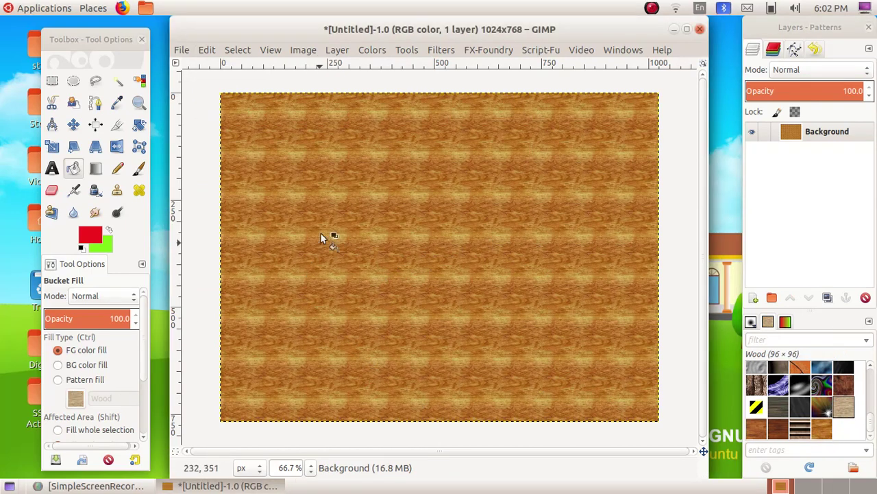
left_click(849, 409)
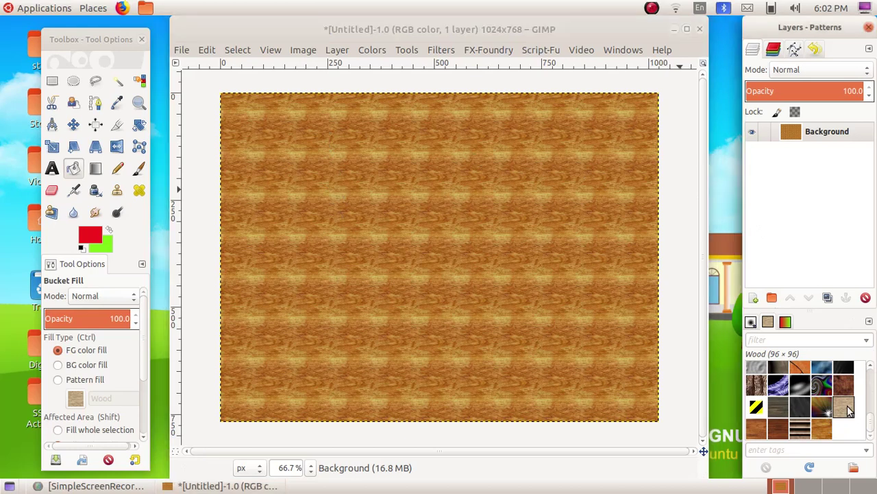
left_click(205, 51)
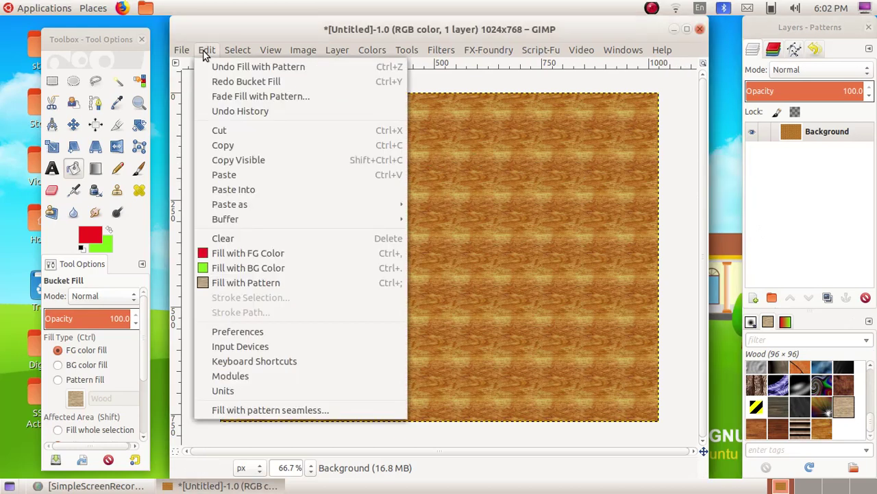
left_click(271, 285)
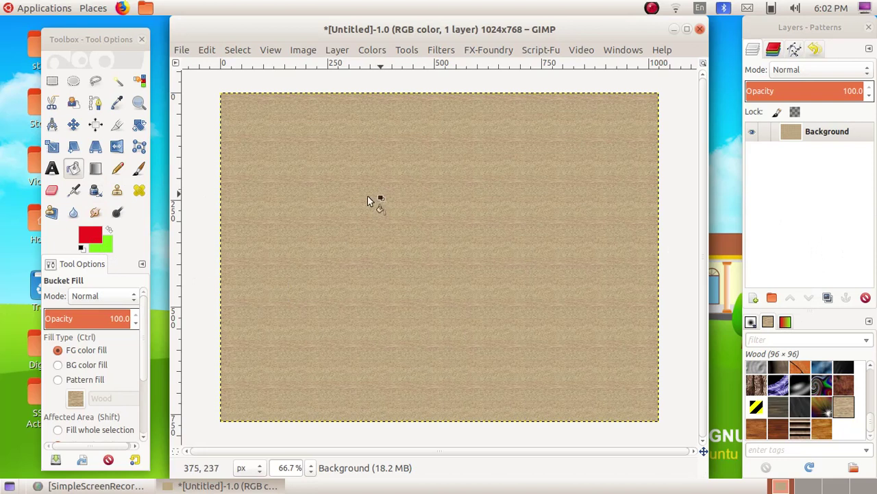
Step: Choose the "FG to BG (Hardedge)" gradient and apply it diagonally across the canvas twice with the Blend tool, in opposite directions
left_click(207, 51)
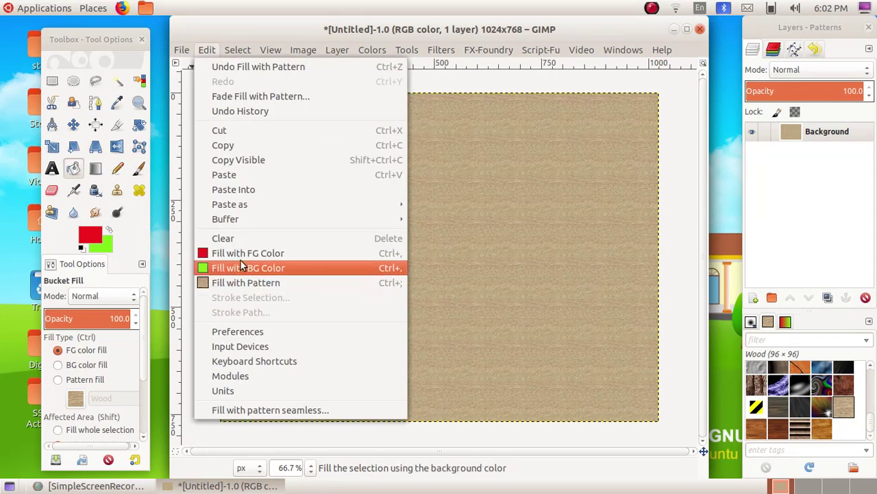
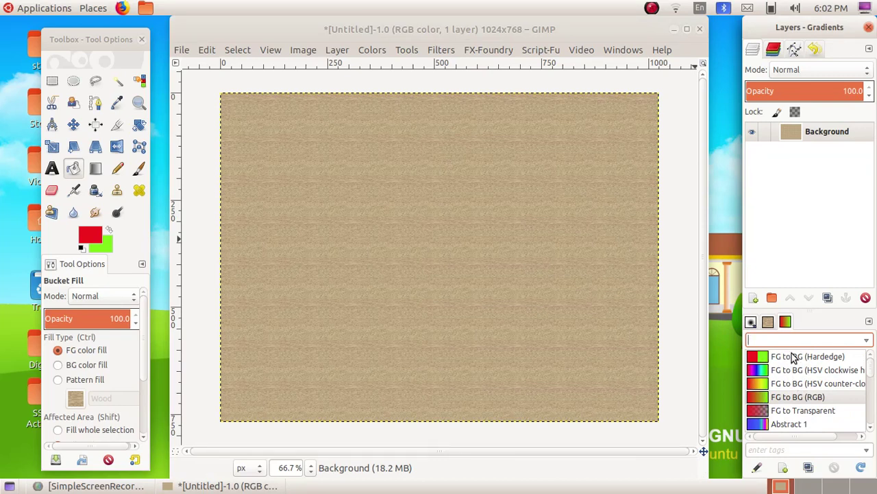
left_click(793, 361)
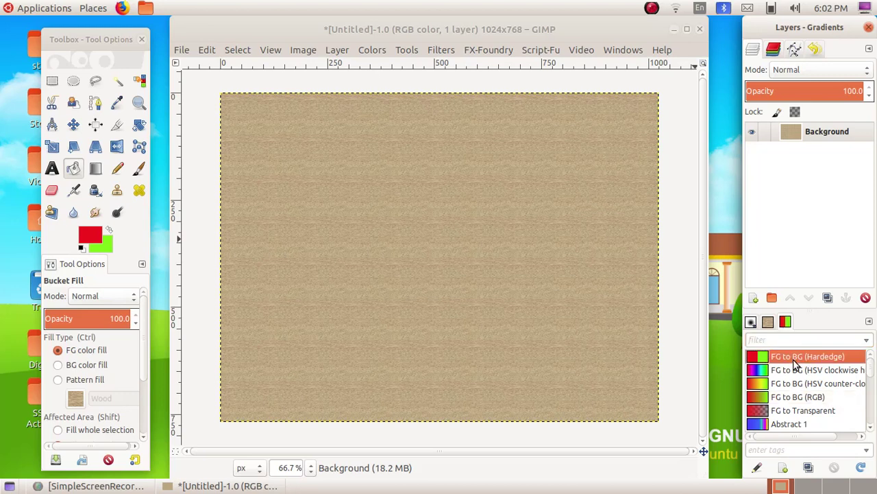
left_click(95, 169)
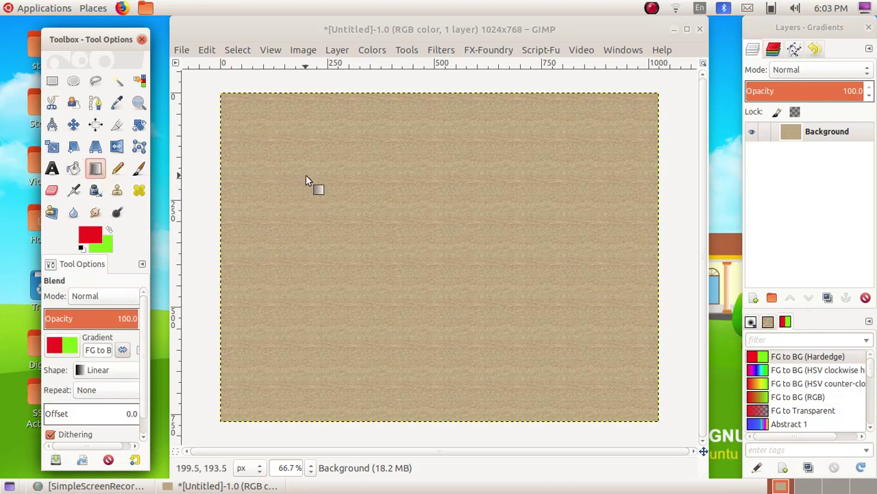
left_click(306, 180)
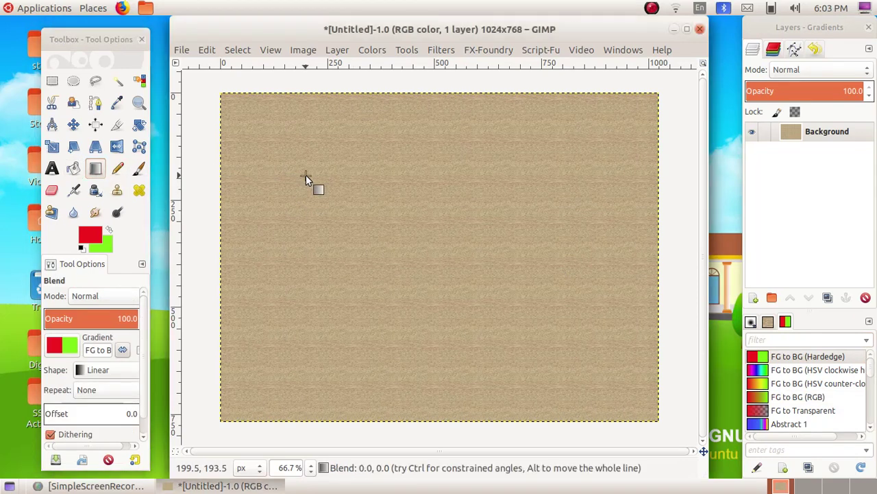
left_click_drag(306, 176, 502, 318)
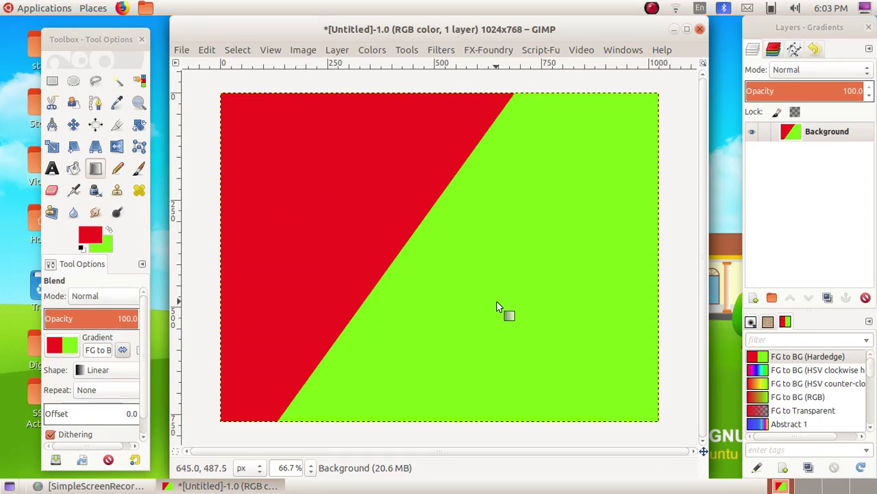
left_click_drag(499, 307, 435, 170)
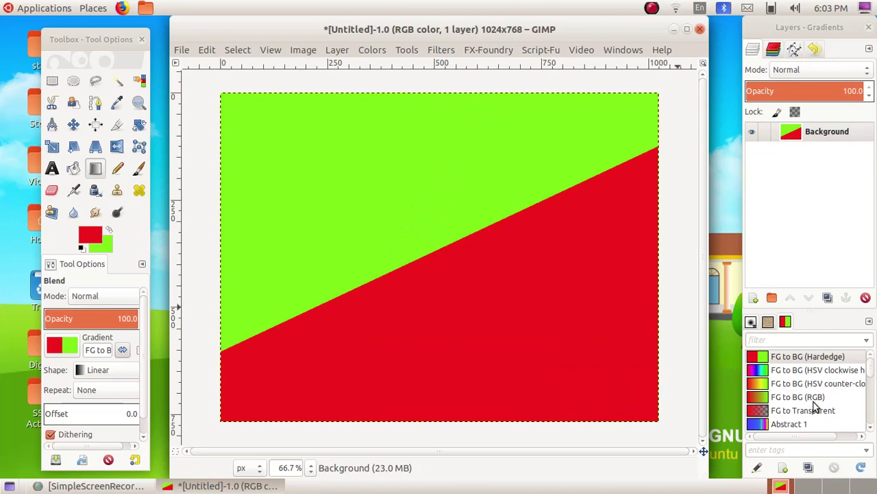
Step: Choose the "Blue Green" gradient and blend it diagonally across the canvas from upper left to lower right
scroll(815, 406, "down", 5)
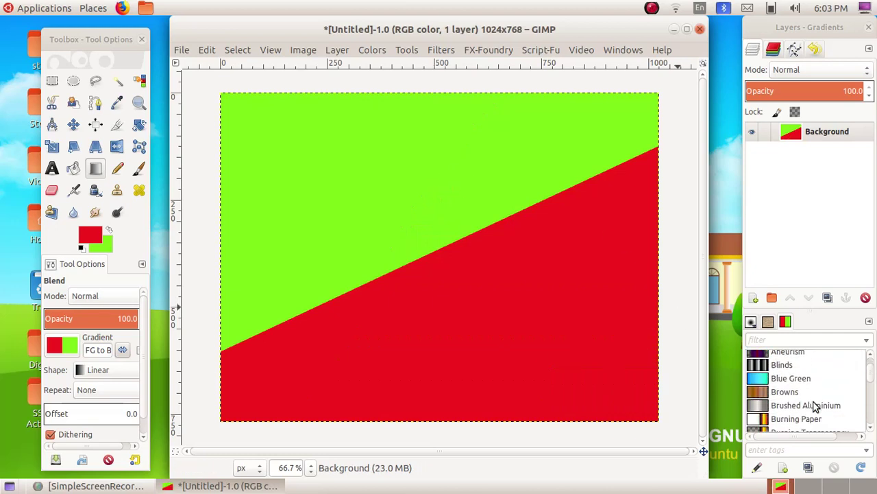
scroll(816, 406, "down", 1)
scroll(815, 408, "up", 4)
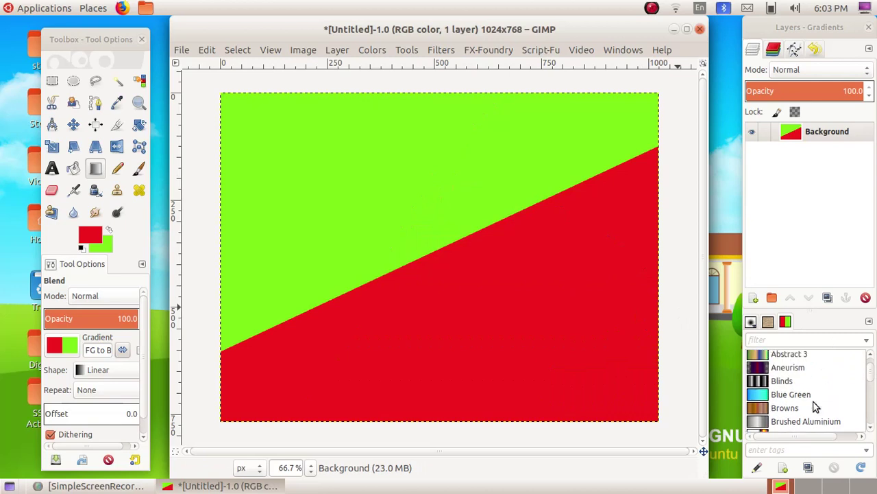
scroll(816, 407, "up", 3)
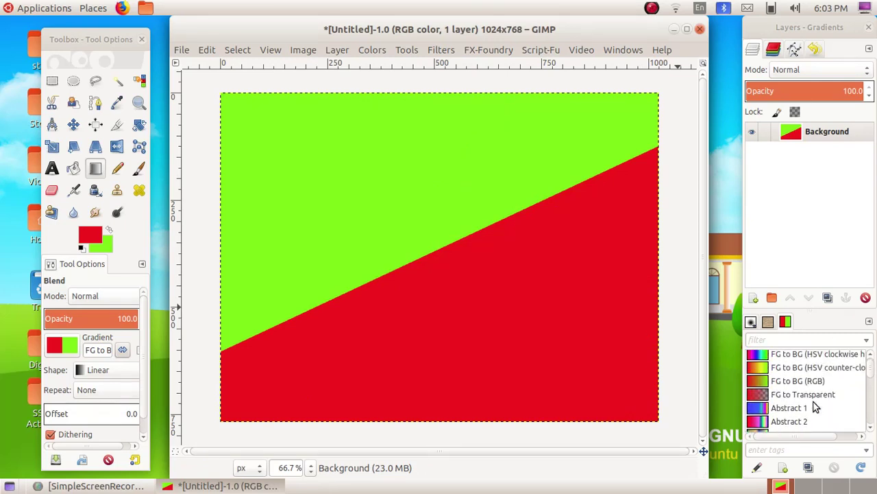
scroll(816, 407, "down", 3)
left_click(793, 409)
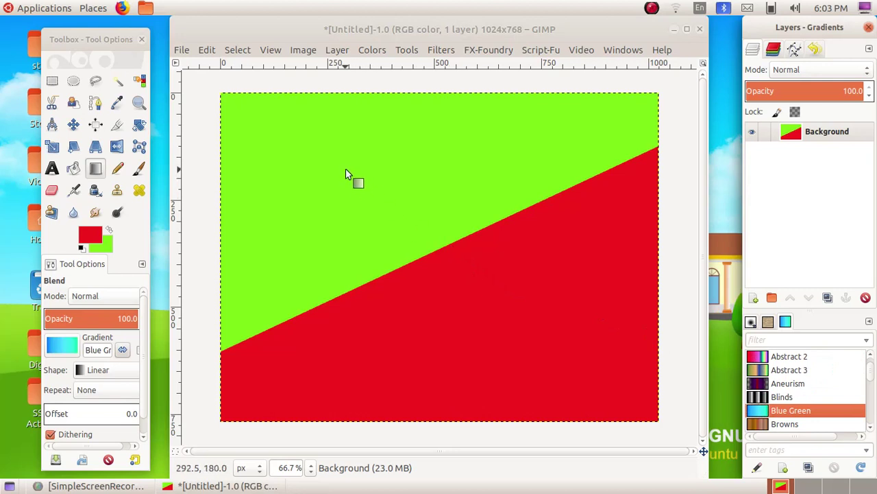
left_click_drag(331, 159, 479, 303)
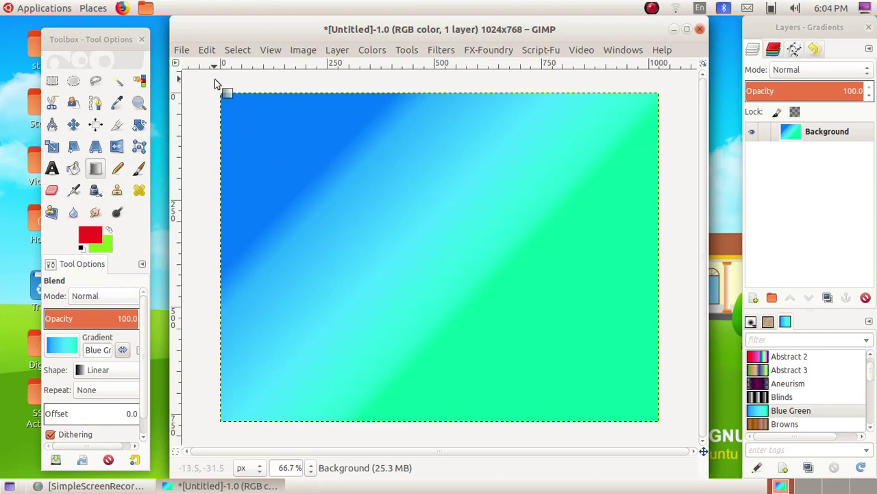
Step: Create a 3D Outline logo with the text "World Environment Day", keeping the other settings at their defaults
left_click(183, 52)
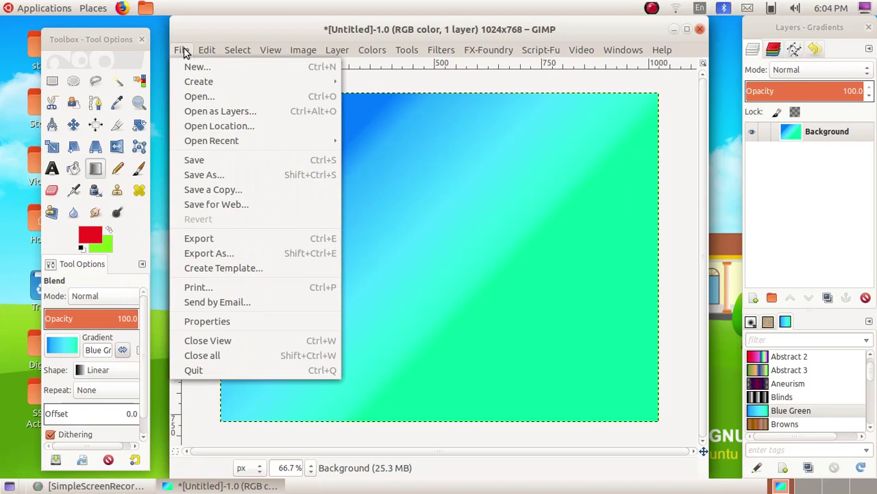
mouse_move(200, 81)
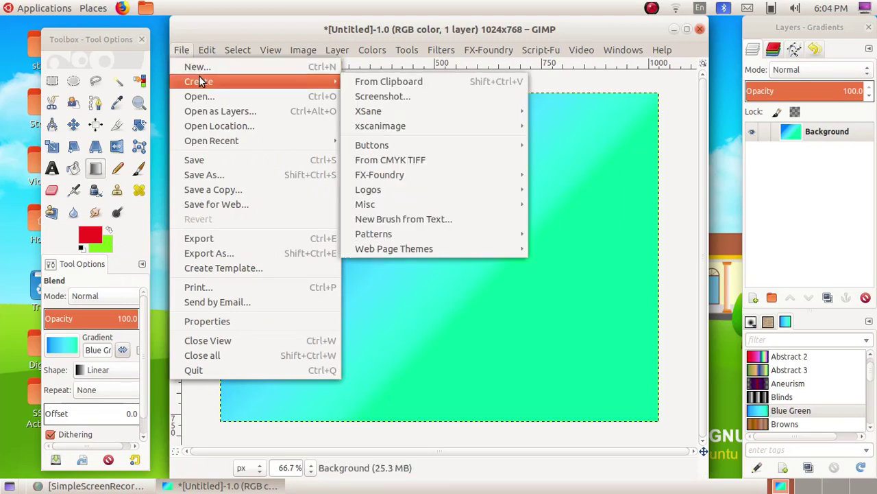
mouse_move(468, 189)
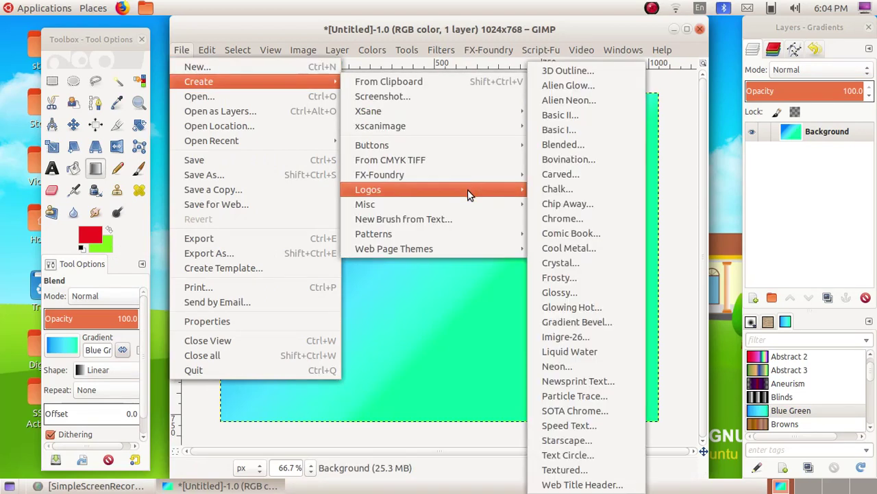
left_click(597, 74)
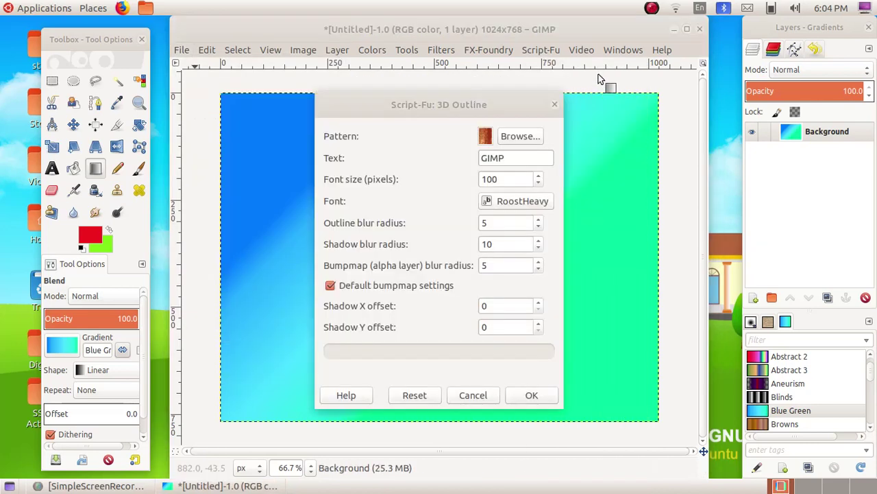
left_click(509, 156)
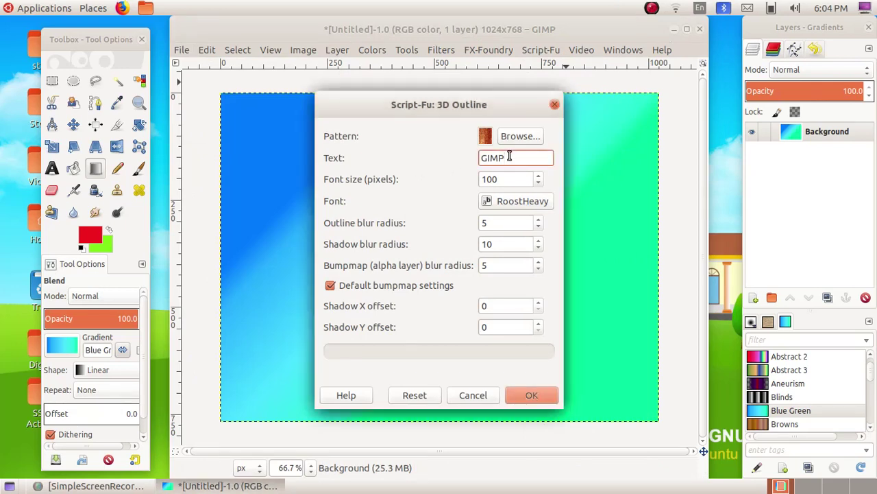
key("BackSpace")
key("BackSpace")
key("BackSpace")
key("BackSpace")
type("World")
type(" Environment Day")
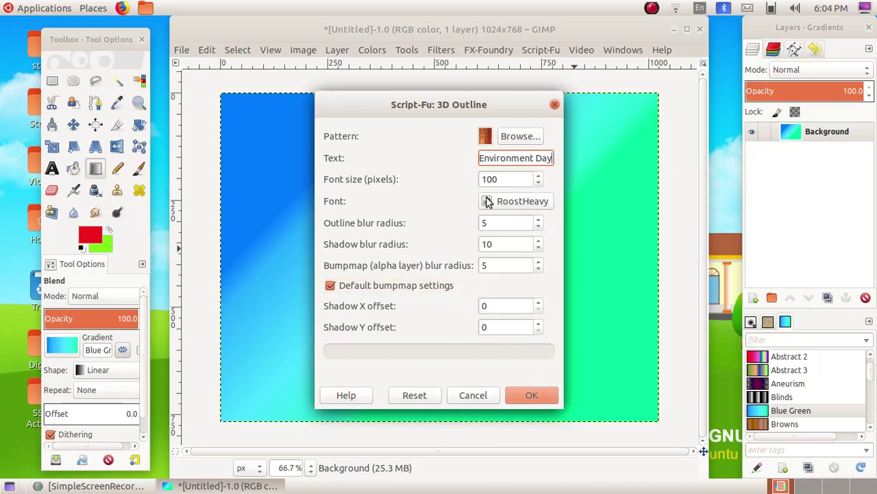
left_click(530, 398)
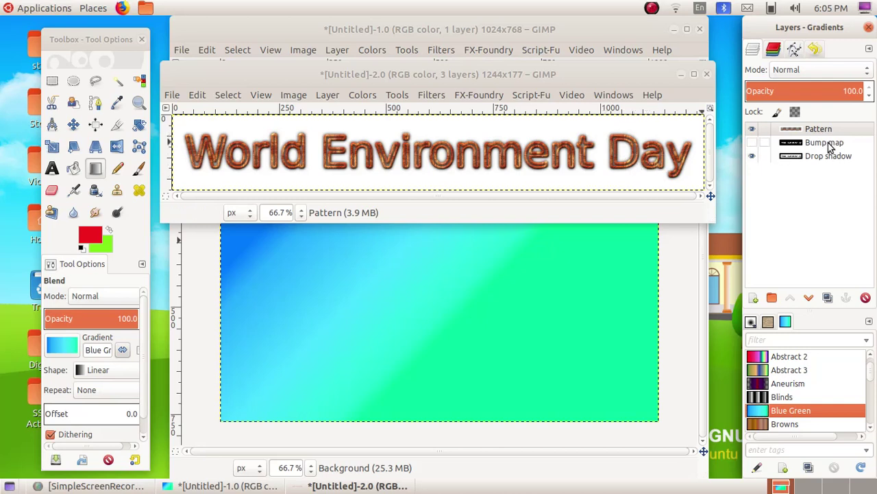
Step: Show and hide the logo's Bump map layer, and hide its Drop shadow layer
left_click(753, 145)
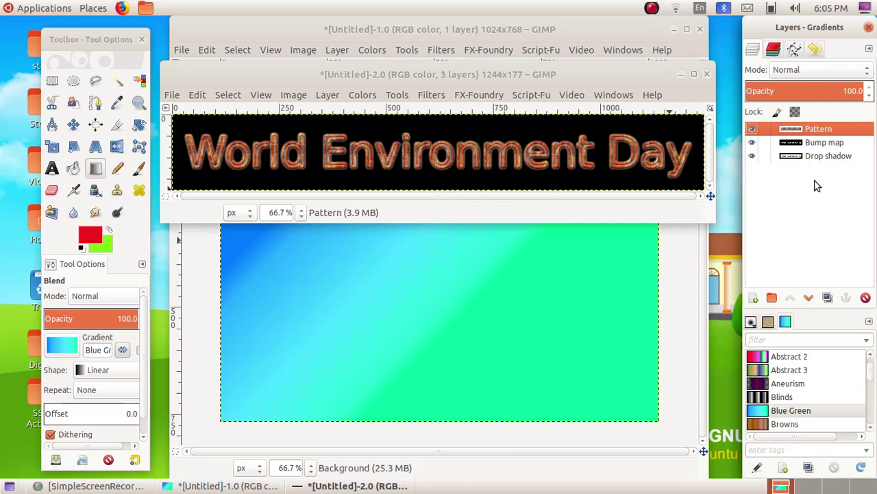
left_click(752, 143)
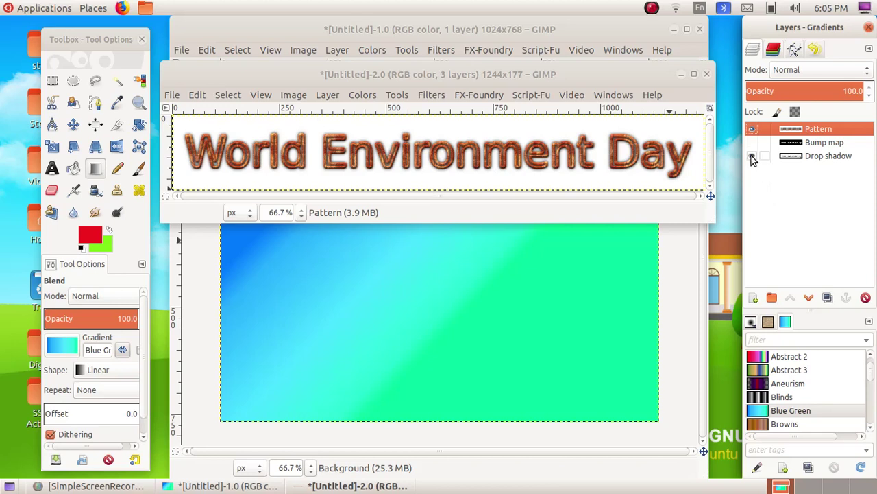
left_click(752, 157)
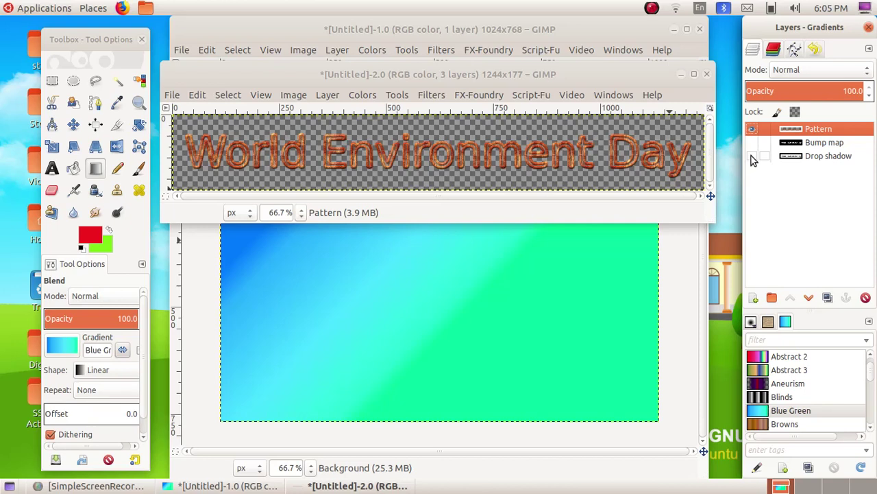
Step: Copy the visible content of the logo image to the clipboard
left_click(197, 96)
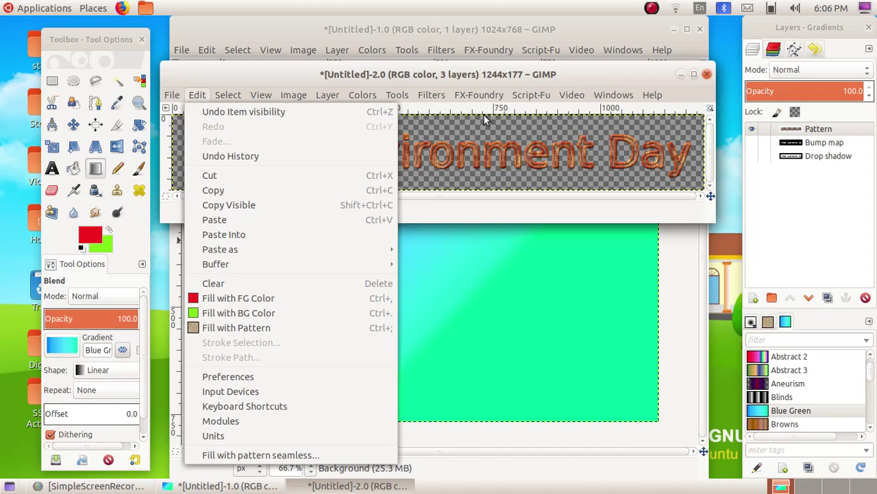
mouse_move(529, 96)
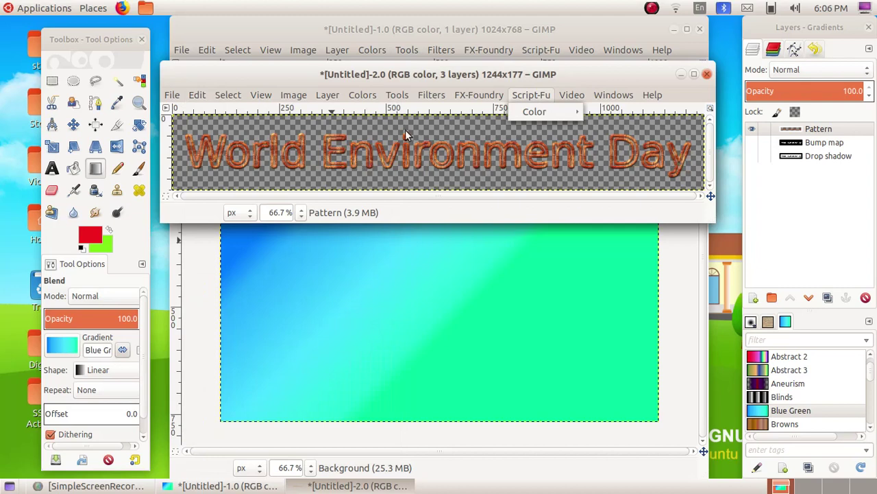
mouse_move(199, 100)
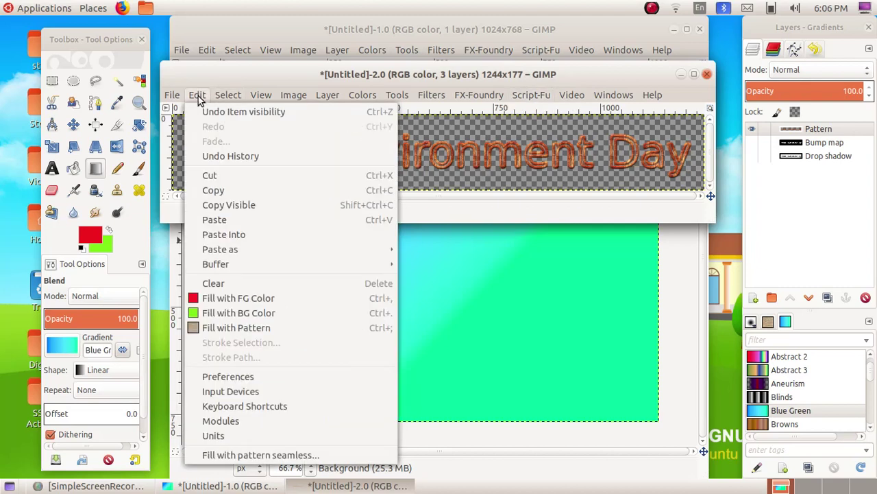
left_click(268, 204)
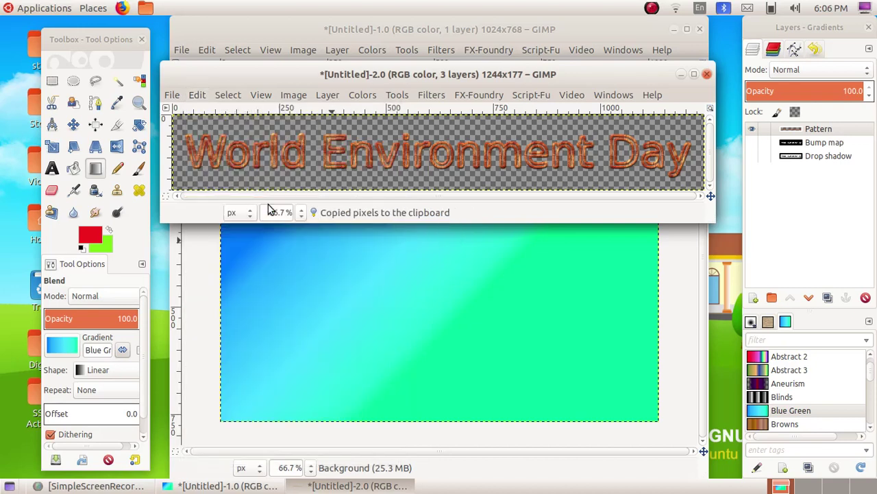
Step: Minimize the logo image, paste the copied logo into the 1024x768 gradient image and turn the floating selection into a new layer
left_click(680, 75)
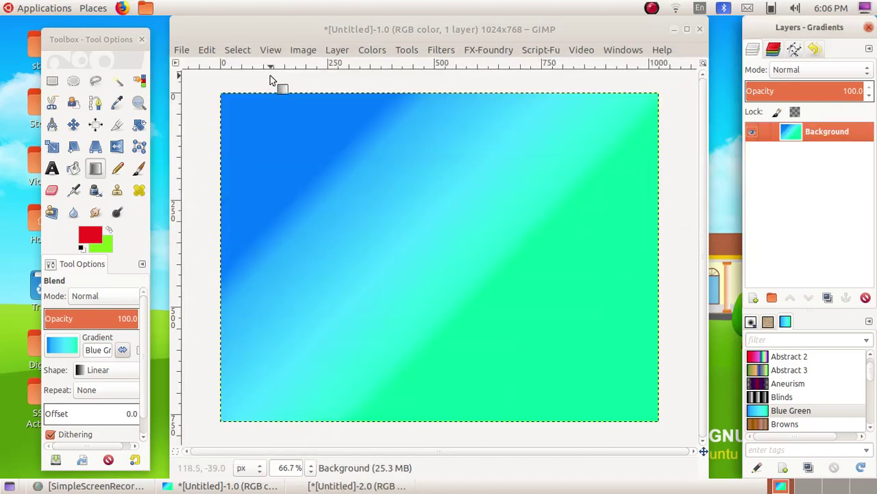
left_click(206, 52)
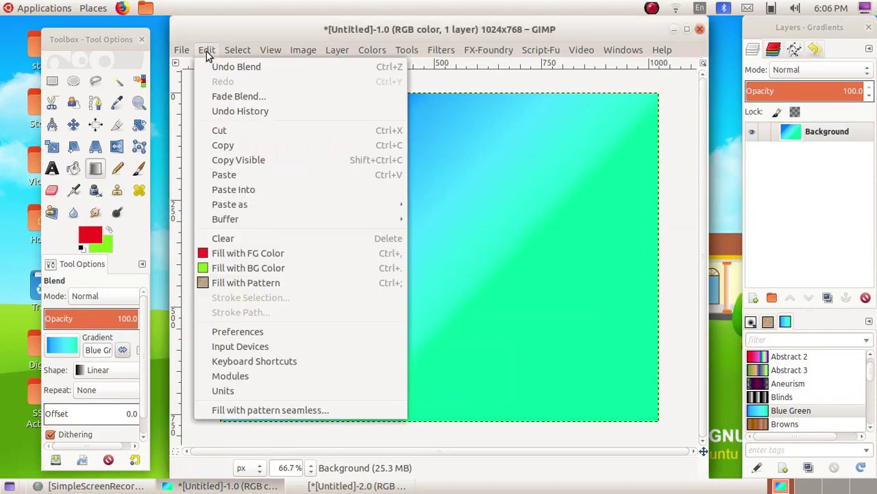
left_click(242, 175)
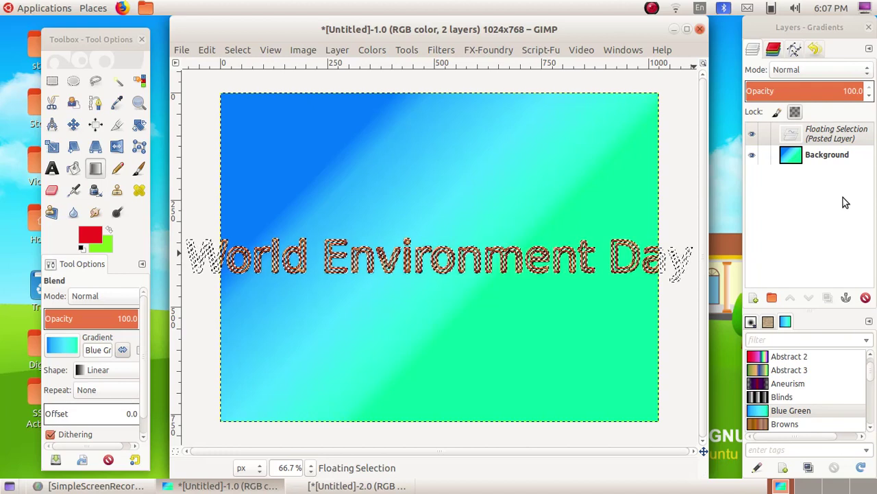
left_click(754, 299)
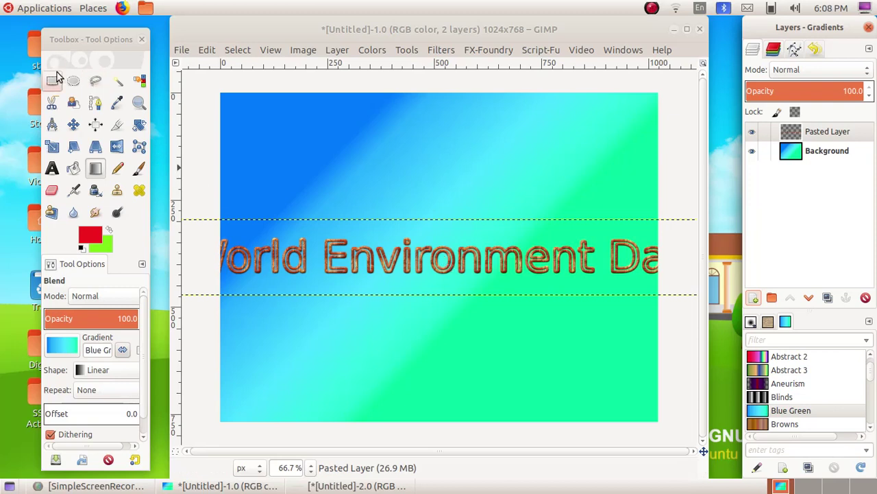
Step: Scale the pasted logo layer to 799 × 126 px so it sits inside the canvas near its middle
left_click(53, 147)
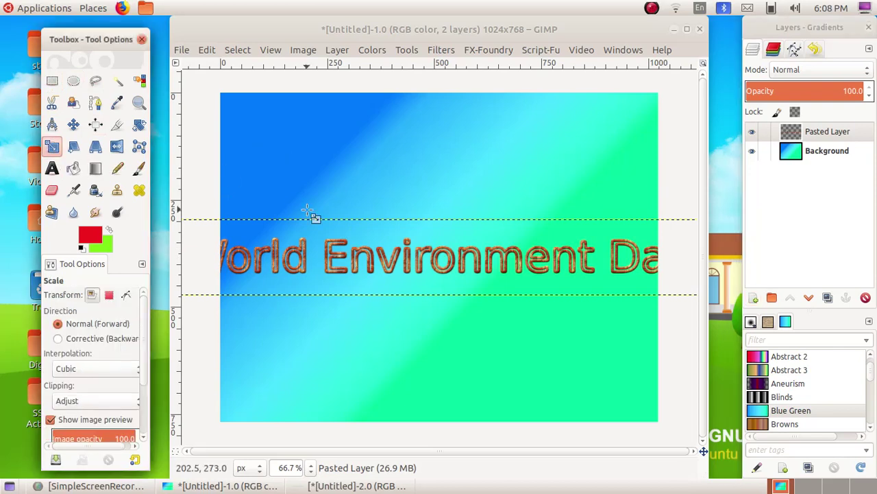
left_click(305, 270)
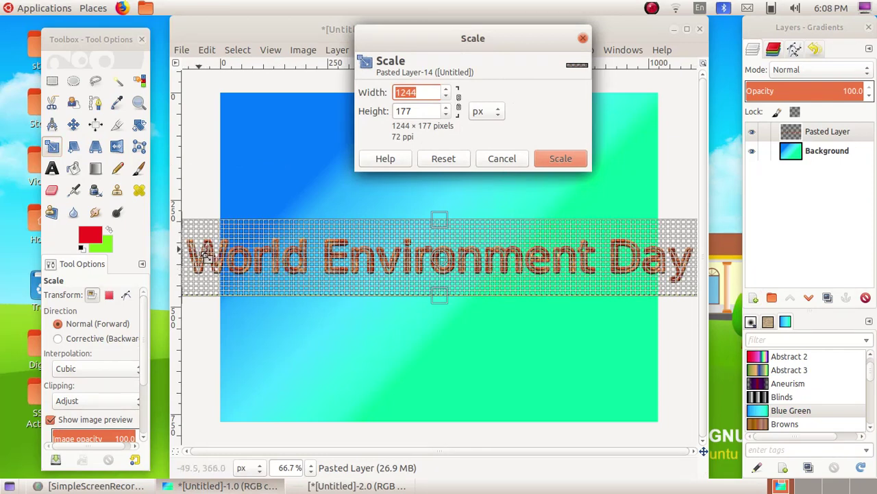
left_click_drag(204, 253, 286, 266)
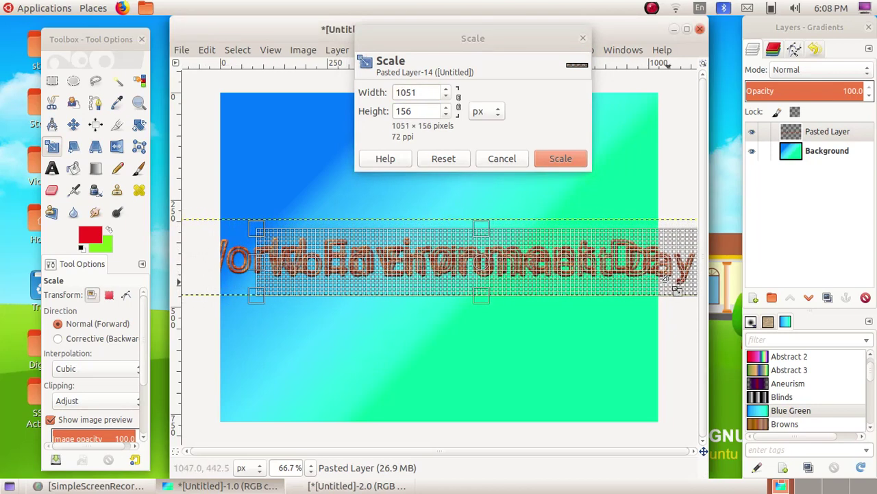
left_click_drag(700, 289, 593, 278)
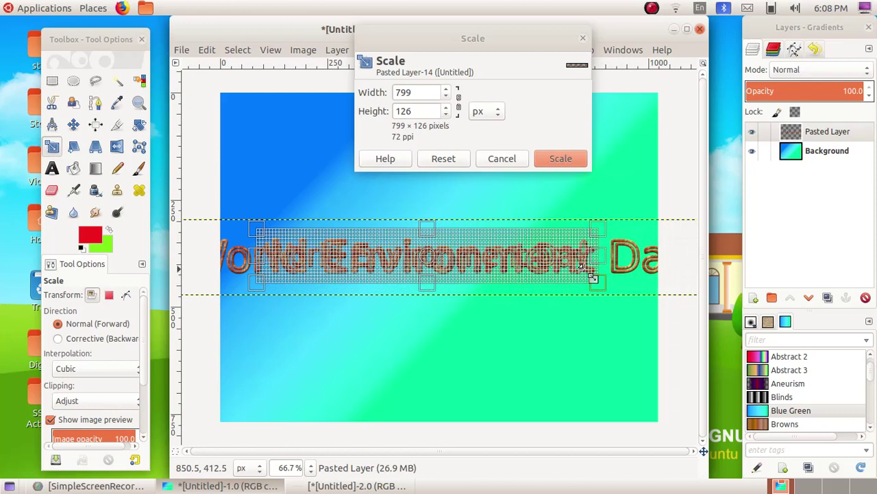
left_click(568, 158)
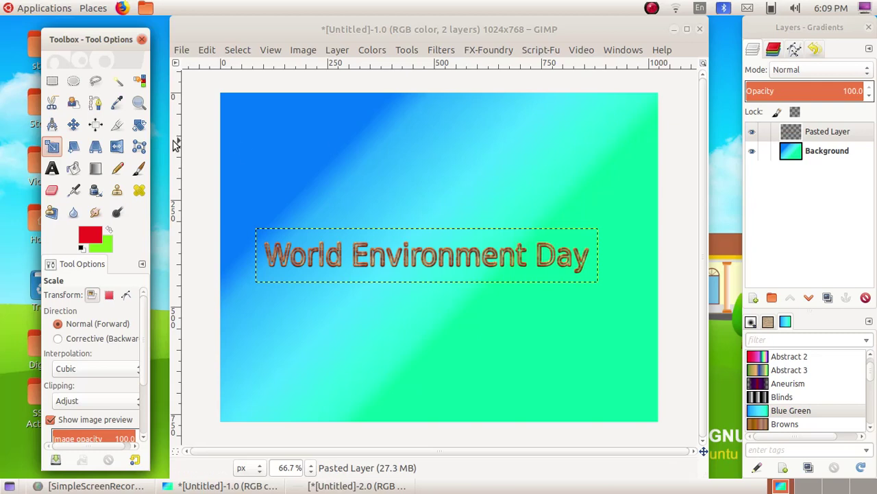
Step: Move the World Environment Day logo layer up near the canvas's upper edge, undoing the stray shift of the background layer
left_click(74, 125)
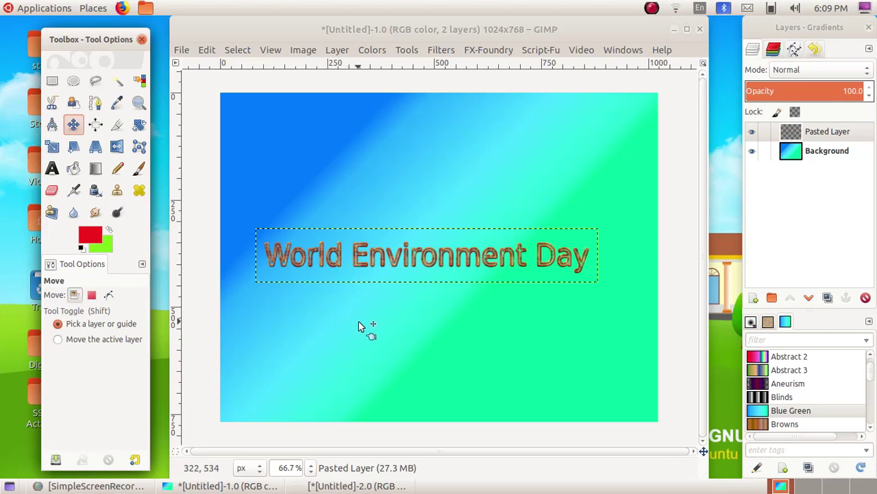
left_click(346, 274)
left_click_drag(346, 274, 295, 235)
key("ctrl+z")
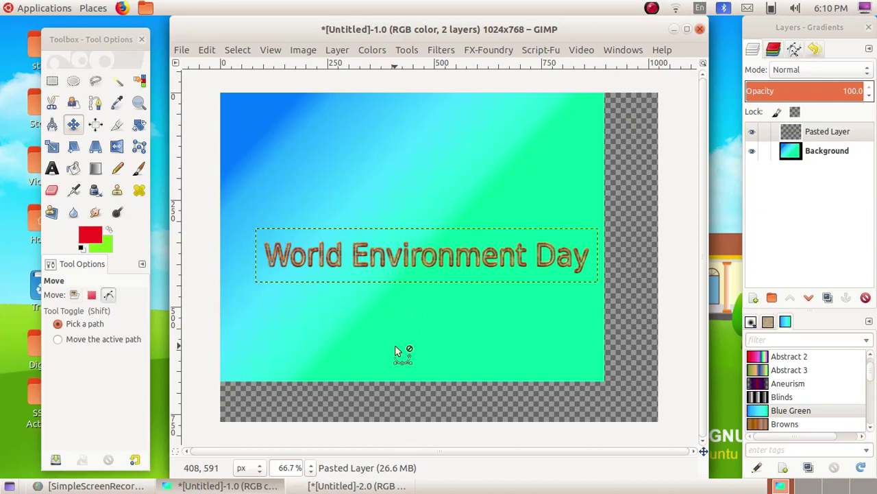
key("ctrl+z")
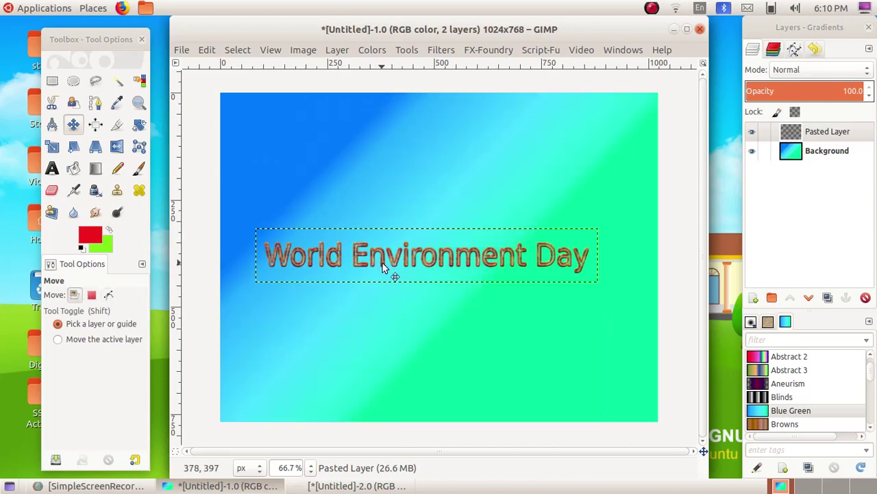
left_click_drag(384, 268, 390, 143)
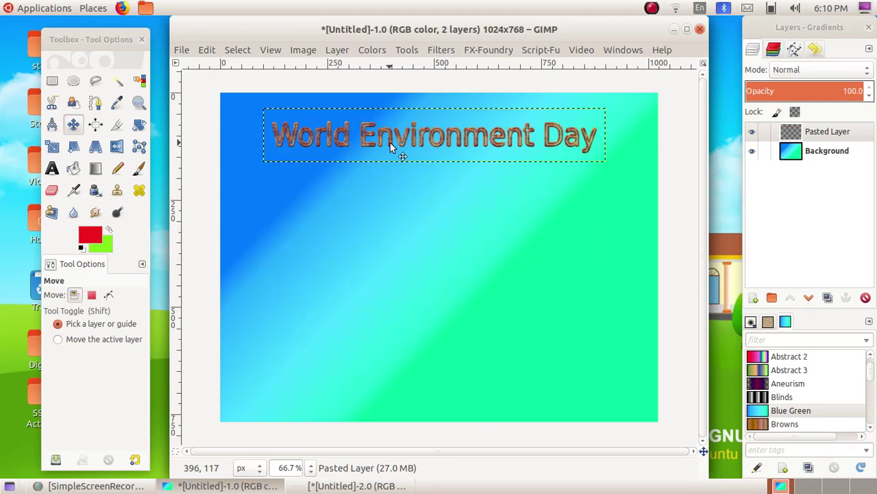
Step: Open Plough.jpg from the home folder's School_Resources/Standard_8/Images directory
left_click(181, 50)
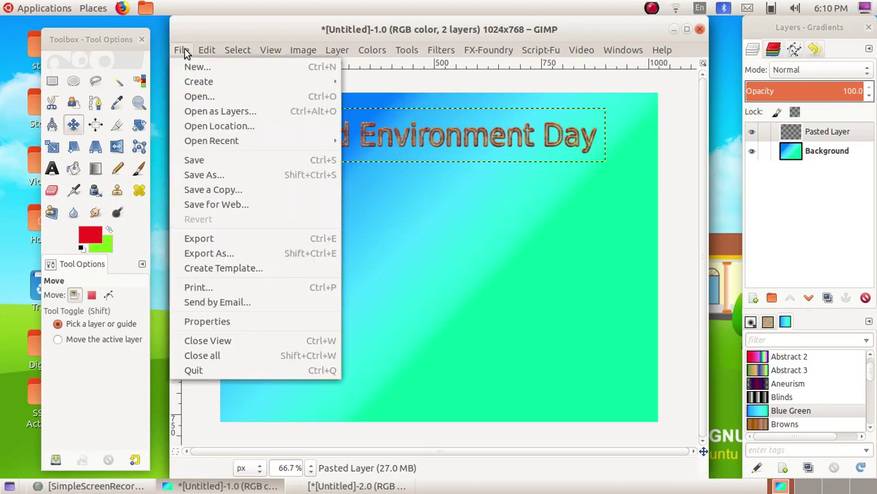
left_click(195, 96)
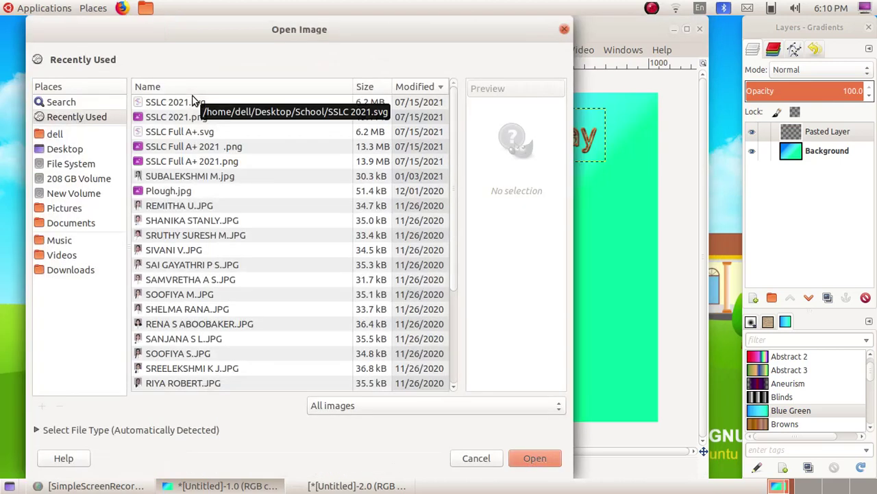
left_click(64, 134)
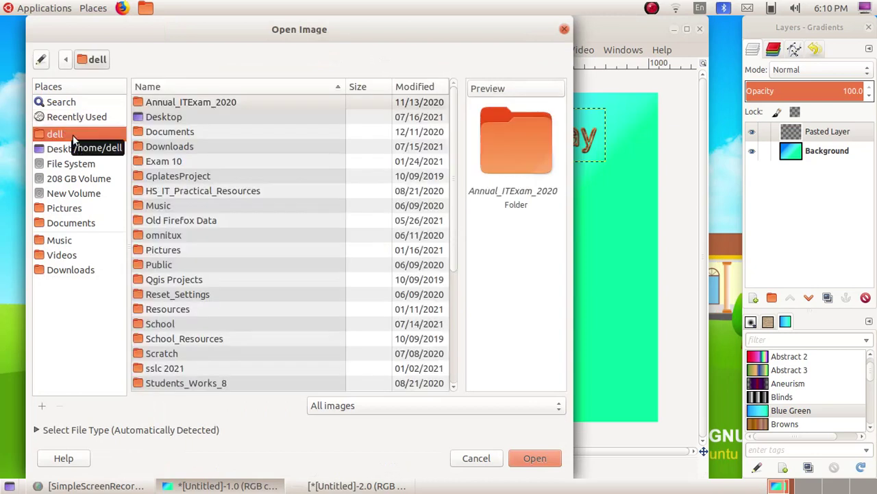
double_click(200, 340)
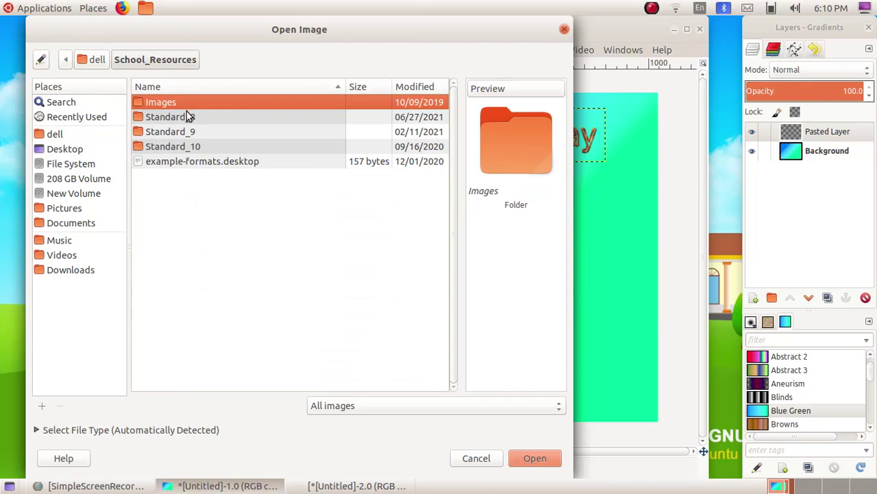
double_click(188, 118)
double_click(181, 134)
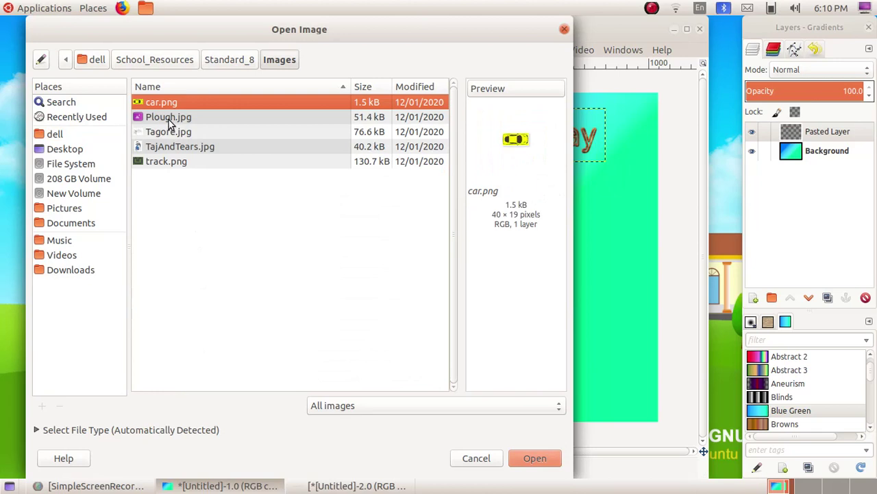
left_click(169, 119)
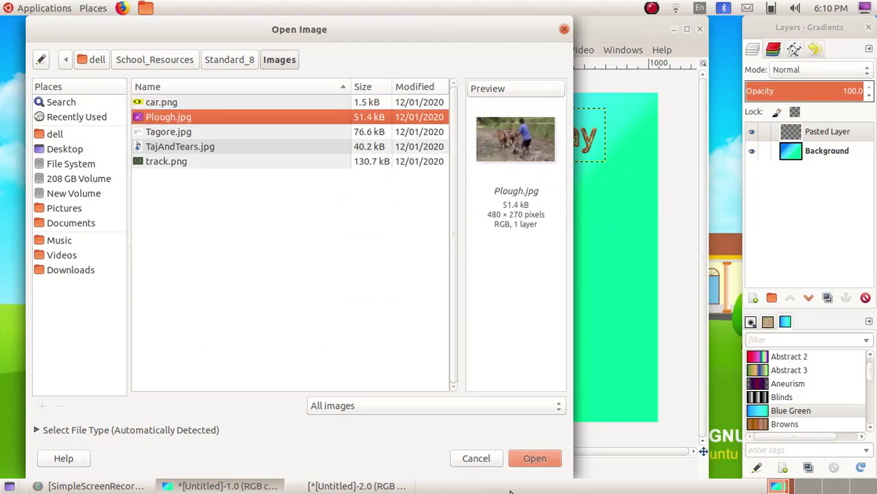
left_click(526, 464)
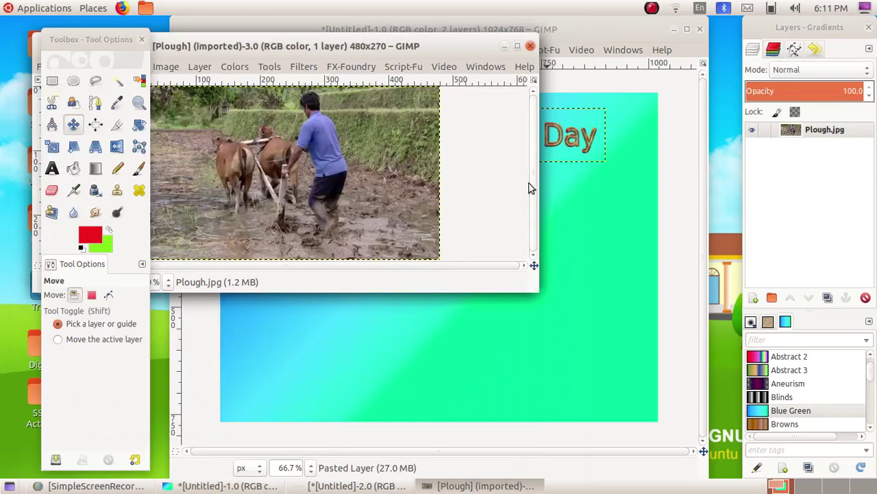
Step: Move the Plough image window lower, select a rectangle around the oxen and farmer, and copy it
left_click_drag(367, 48, 537, 203)
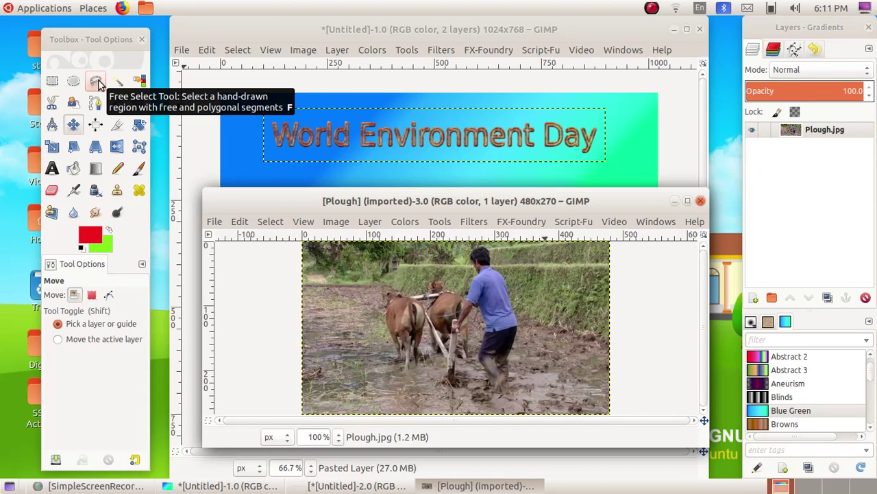
left_click(53, 81)
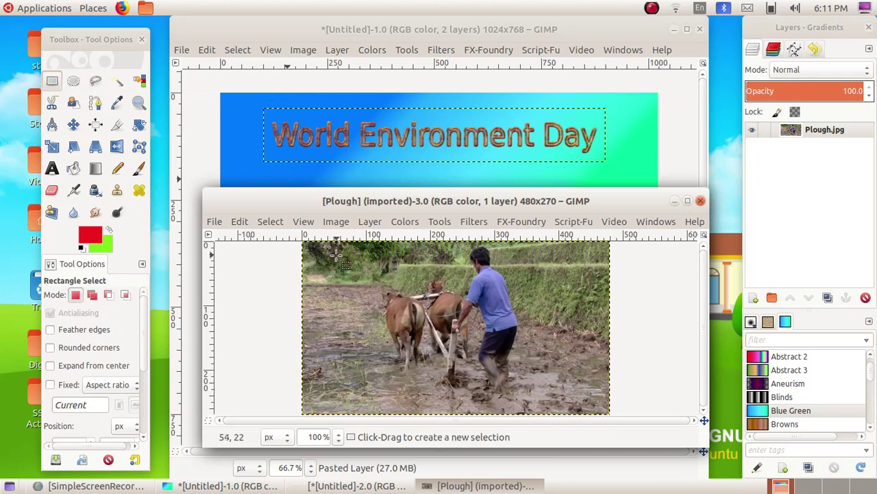
left_click_drag(321, 245, 572, 423)
left_click(239, 221)
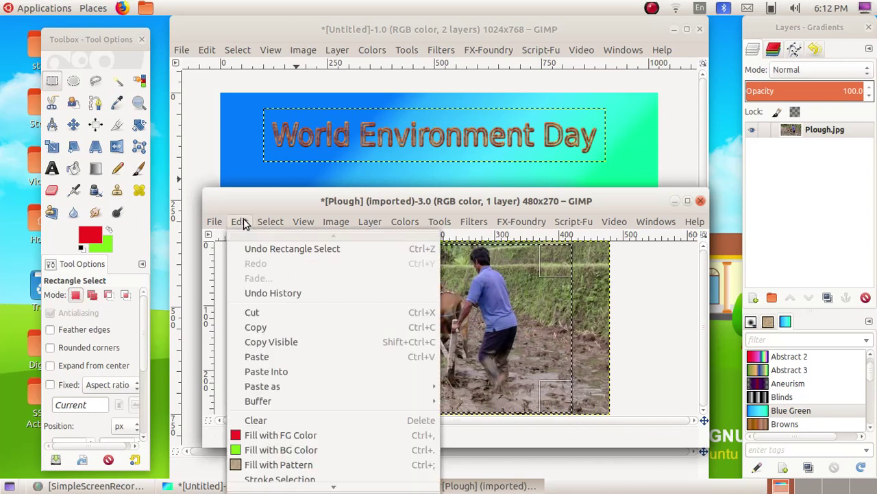
left_click(274, 327)
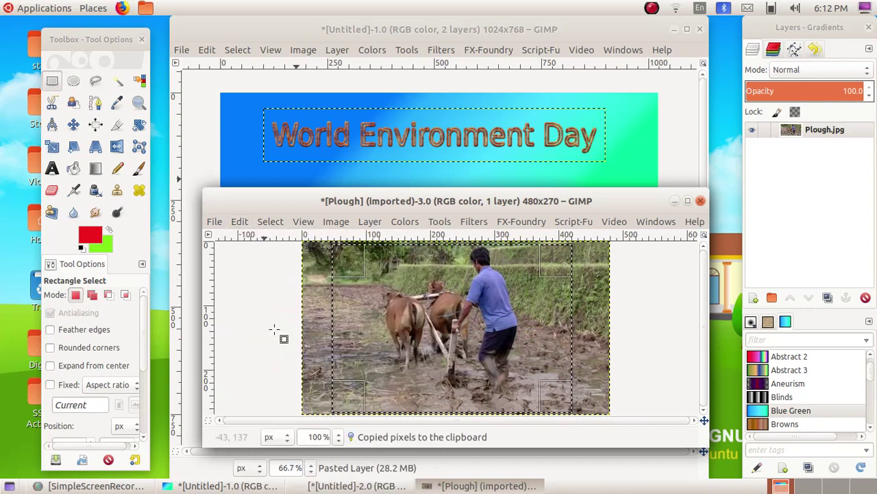
Step: Paste the copied photo area into the gradient image as a new layer and move it below the logo near the canvas centre
left_click(674, 199)
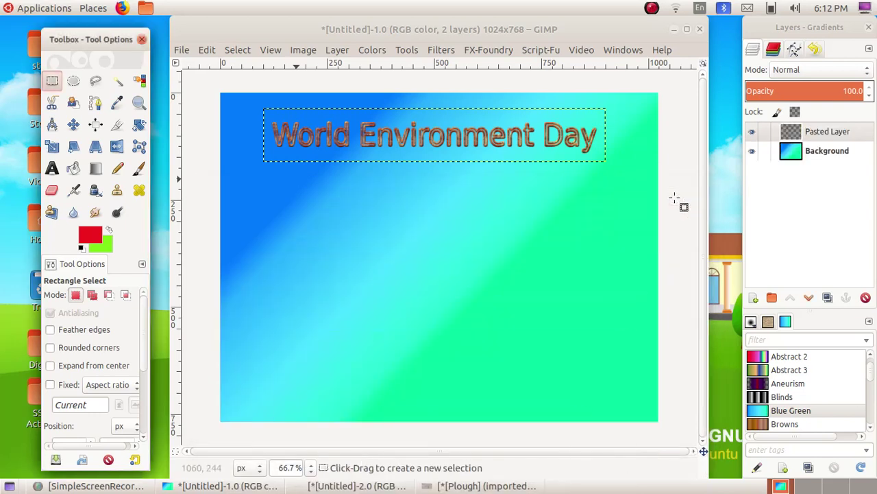
left_click(208, 50)
left_click(247, 174)
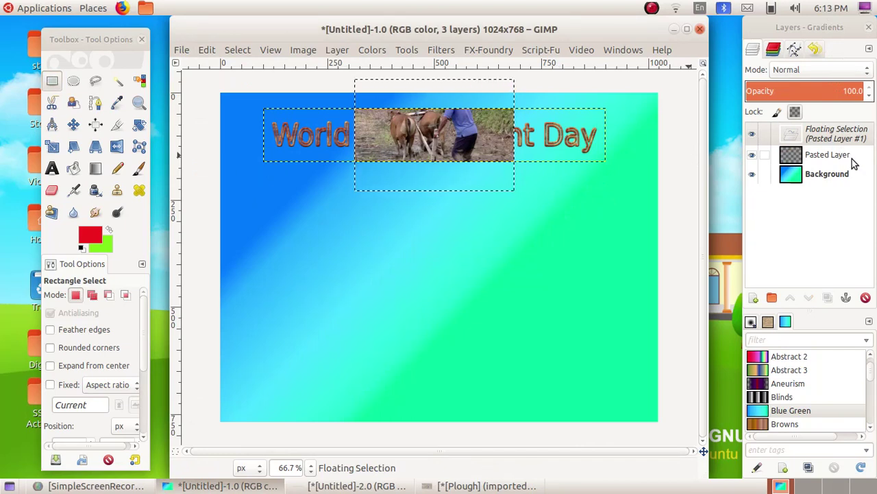
left_click(753, 298)
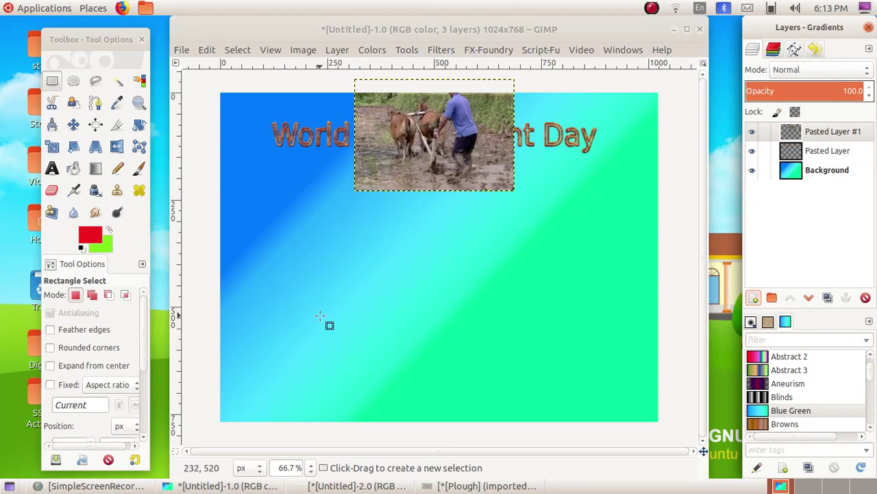
left_click(73, 125)
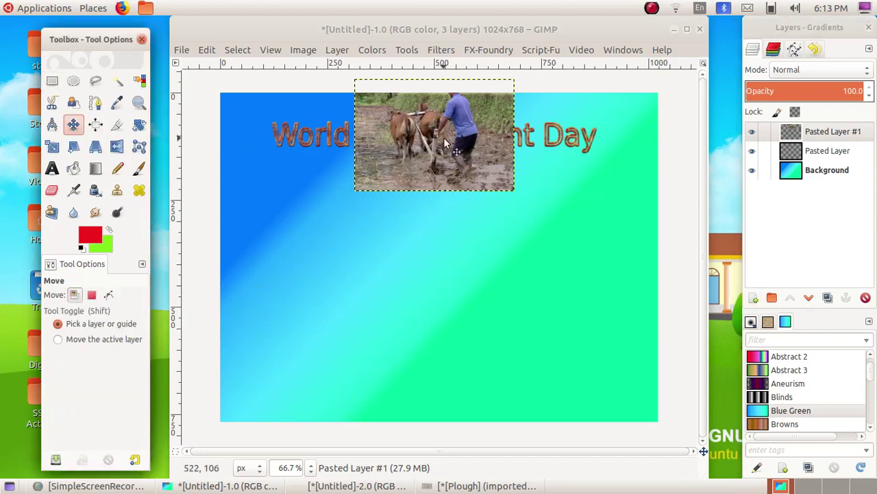
left_click_drag(444, 138, 434, 242)
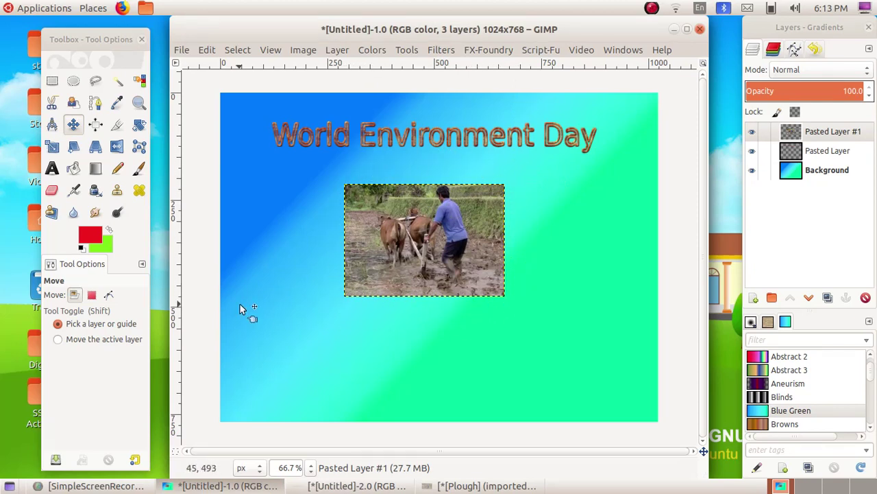
Step: Erase the pasted photo's side and lower edges around the oxen and farmer with the Eraser at size 47
left_click(53, 192)
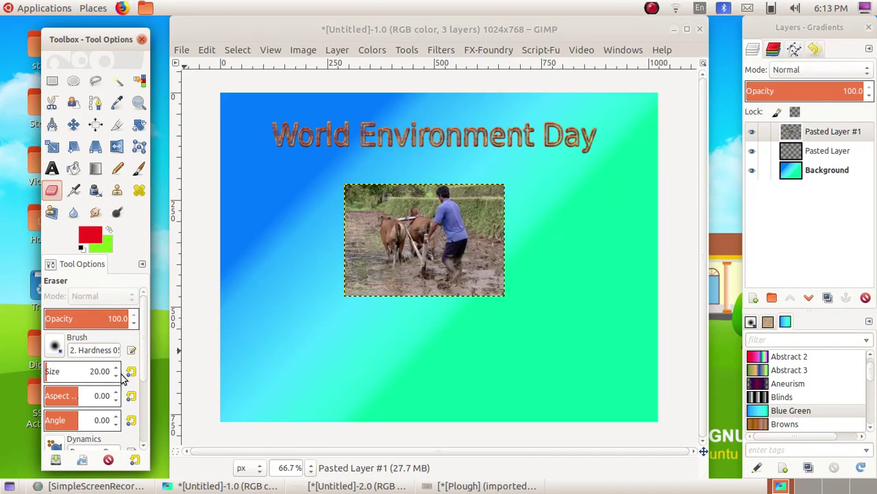
scroll(116, 370, "up", 10)
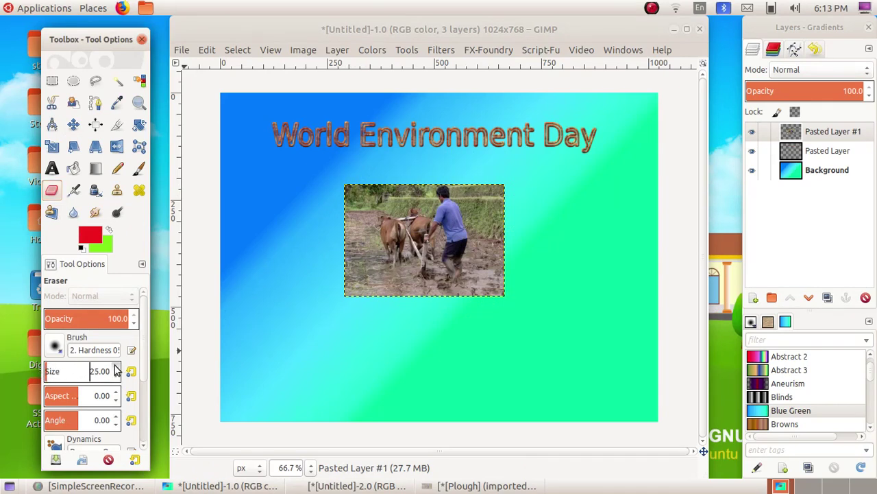
scroll(117, 371, "up", 17)
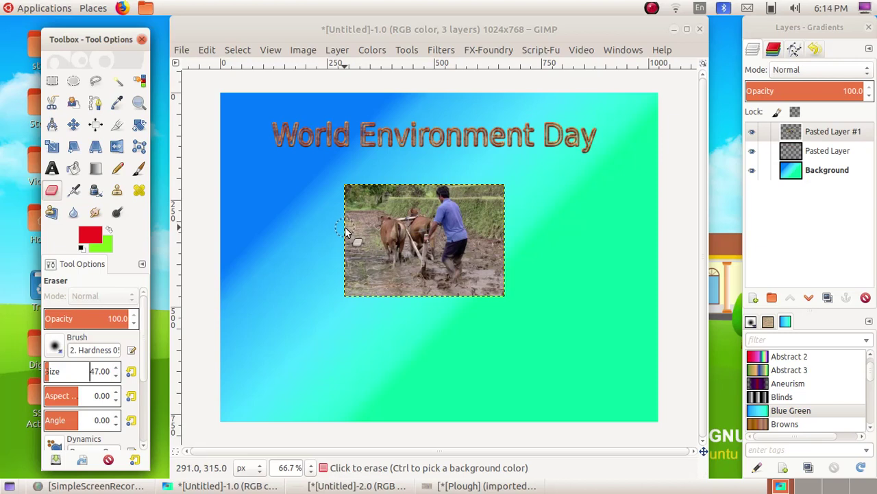
mouse_move(346, 233)
left_mouse_down()
mouse_move(356, 305)
mouse_move(372, 304)
mouse_move(355, 276)
mouse_move(361, 247)
mouse_move(353, 221)
mouse_move(482, 350)
left_mouse_up()
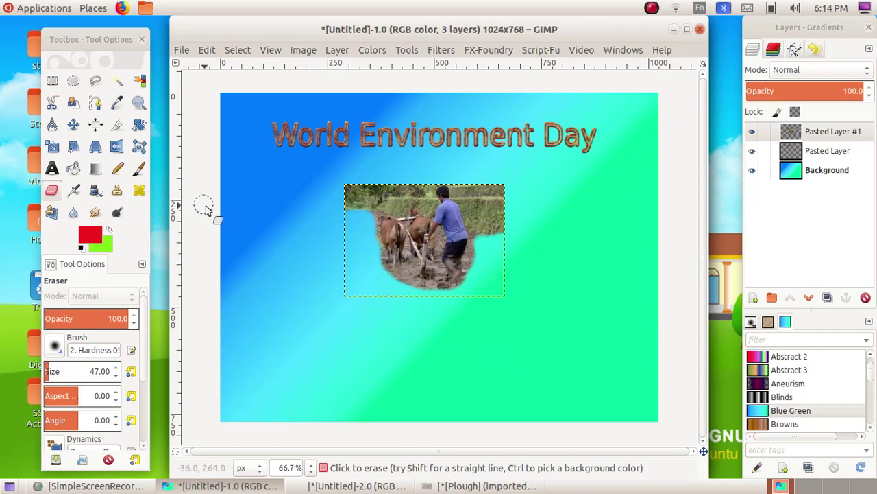
Step: Add a 561 × 66 px text box below the photo containing "June 5"
left_click(54, 169)
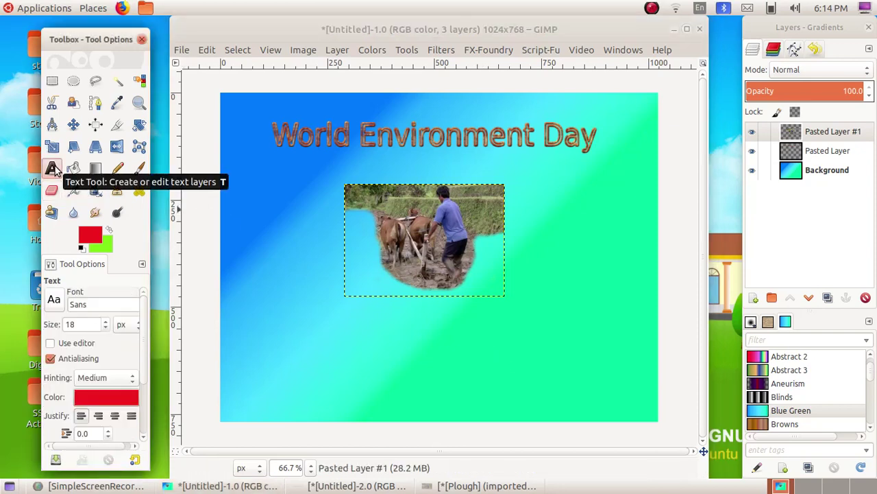
left_click_drag(341, 334, 581, 361)
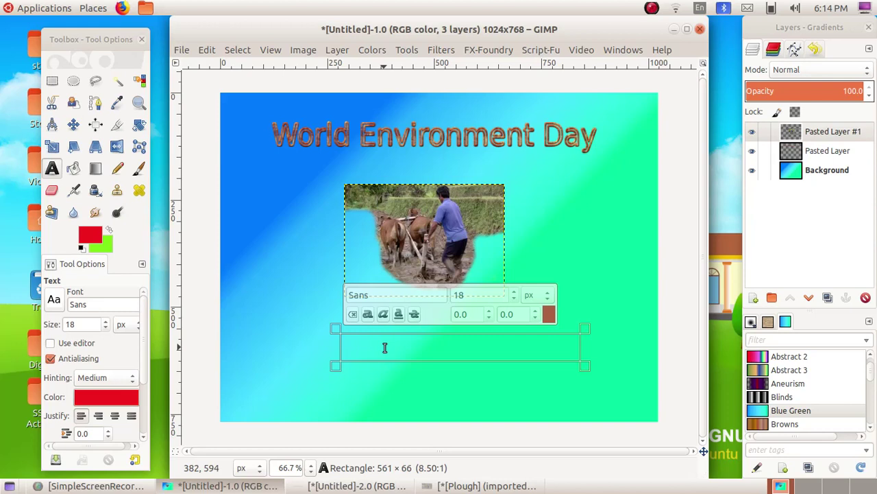
type("June")
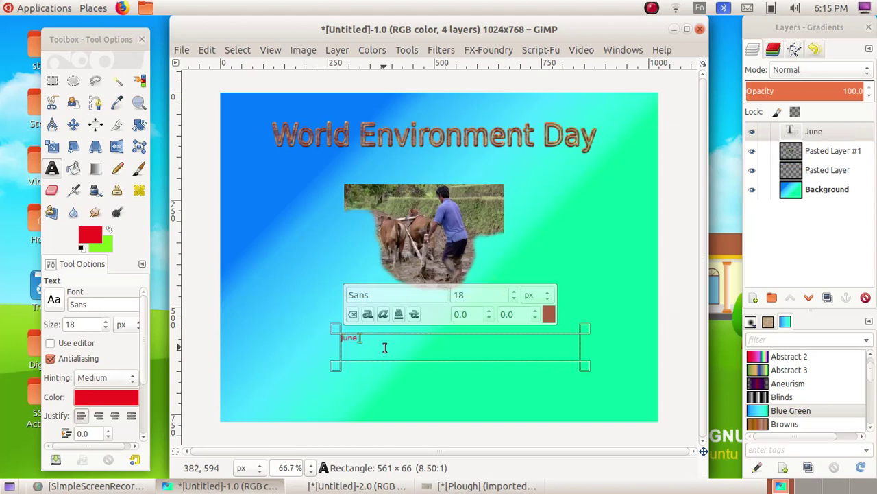
type(" 5")
Step: Format the June 5 text at 52 px in bold, italic and underline
left_click_drag(369, 340, 325, 338)
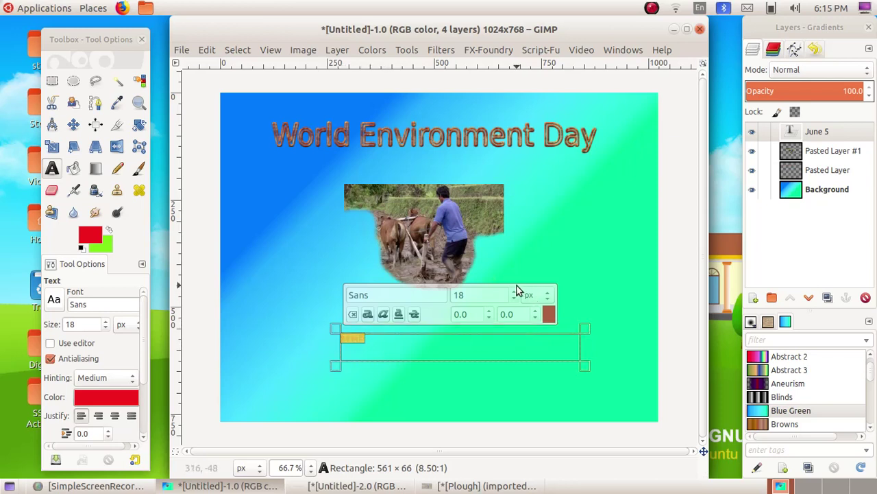
scroll(516, 295, "up", 12)
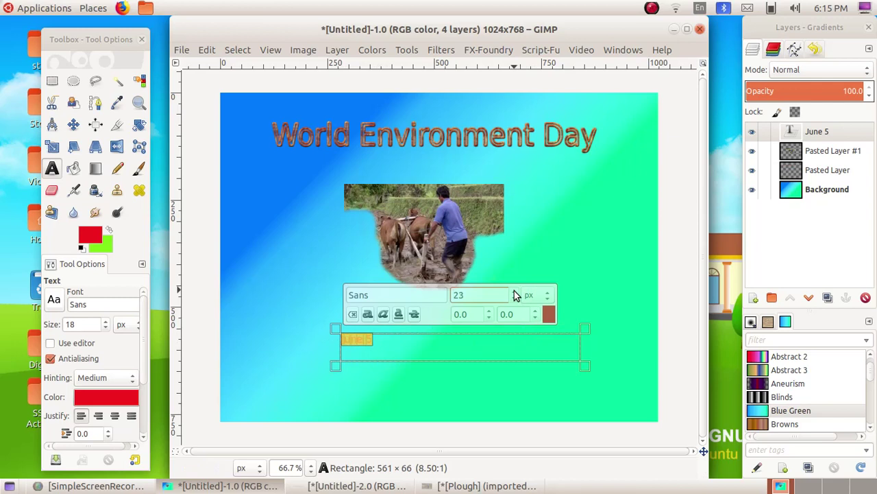
scroll(516, 295, "up", 17)
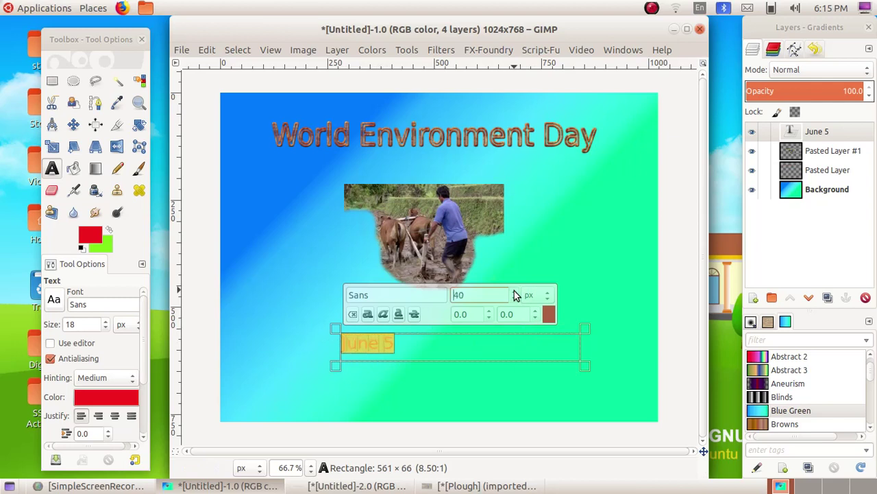
scroll(516, 294, "up", 5)
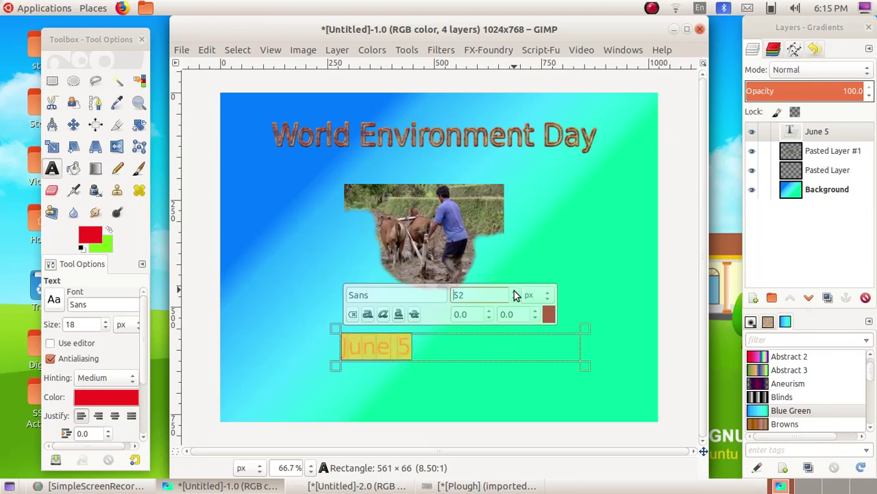
left_click(367, 314)
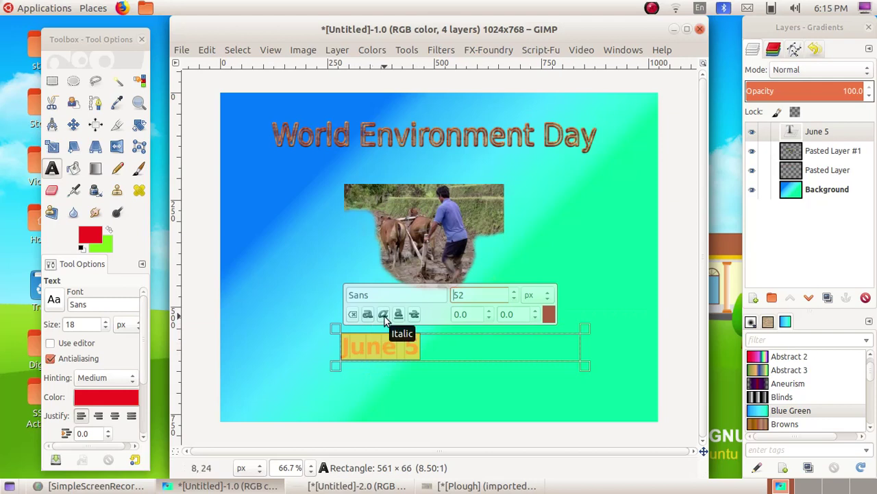
left_click(384, 317)
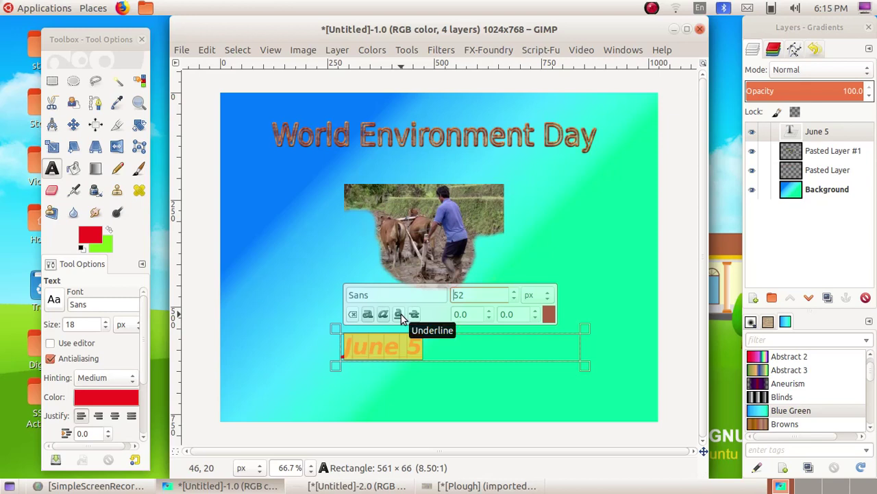
left_click(677, 332)
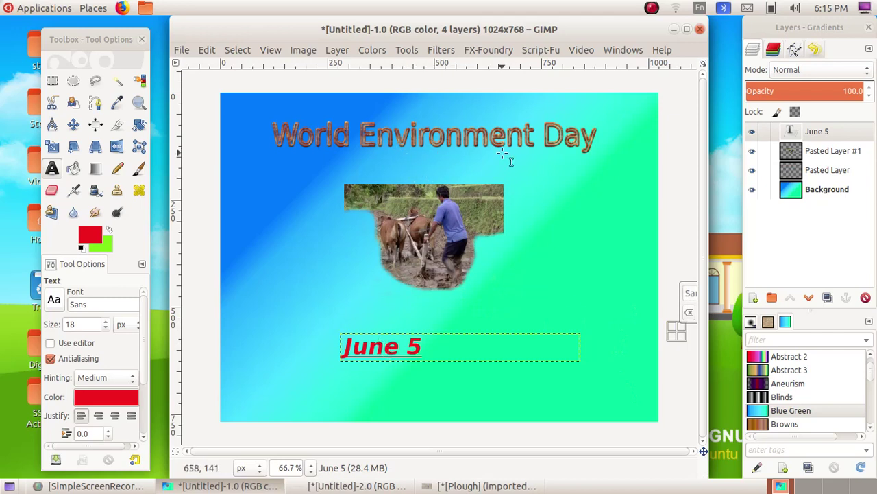
Step: Move the June 5 text layer up between the World Environment Day title and the photo
left_click(77, 128)
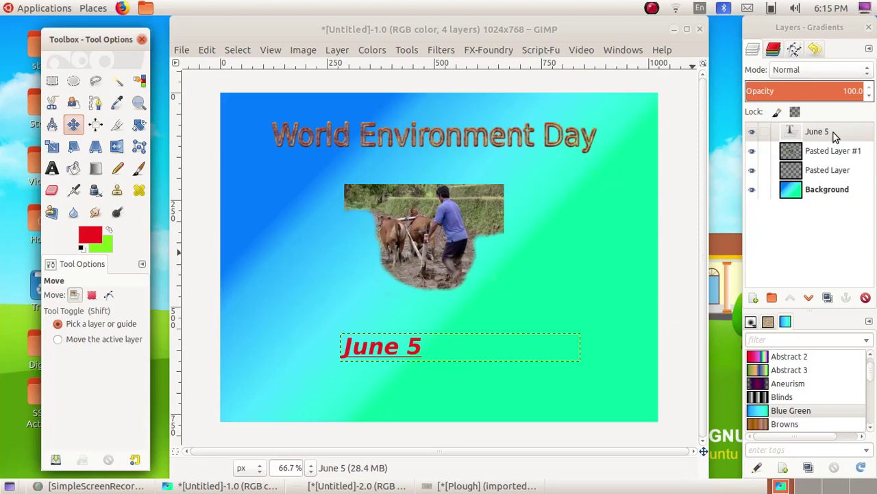
left_click(418, 348)
left_click_drag(418, 349, 467, 174)
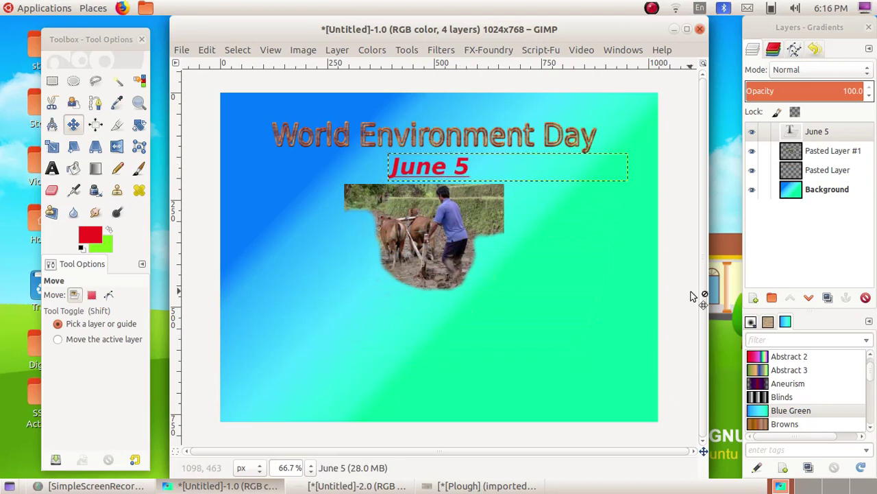
Step: Draw a closed red freehand outline on the Background layer, below and left of the photo, with the Pencil at size 25
left_click(836, 190)
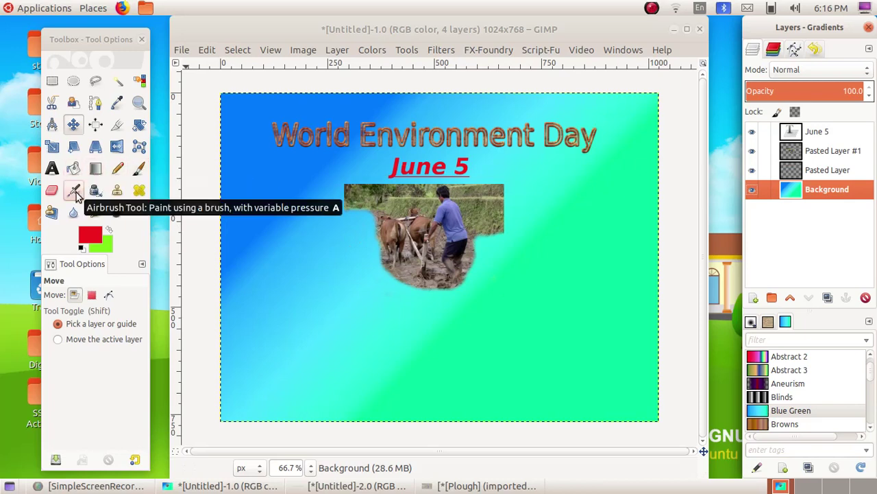
left_click(118, 170)
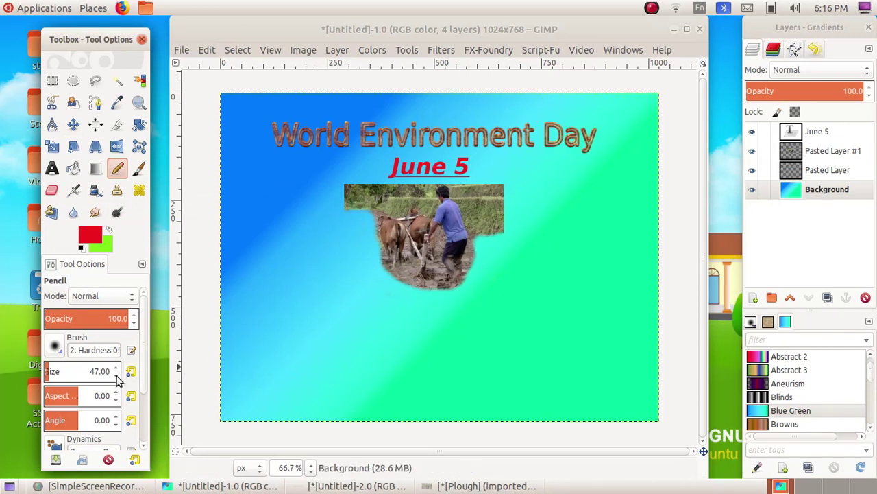
scroll(116, 375, "down", 3)
scroll(116, 376, "down", 6)
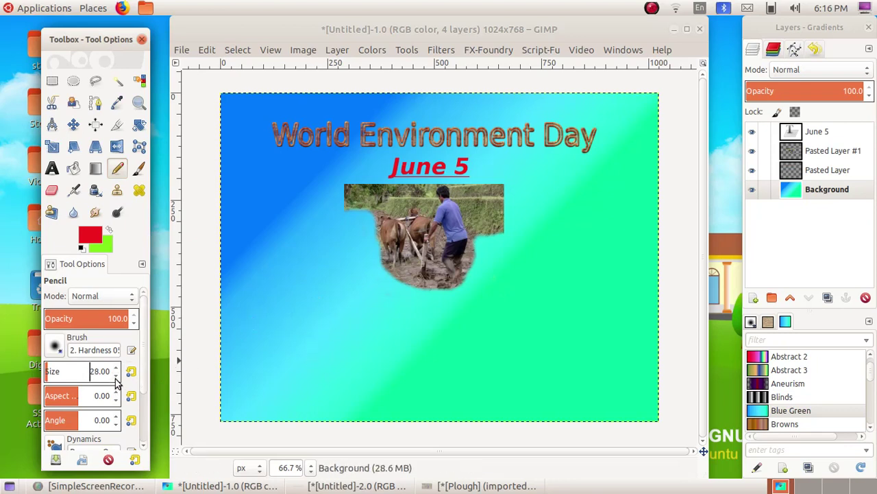
scroll(116, 378, "down", 2)
left_click(319, 314)
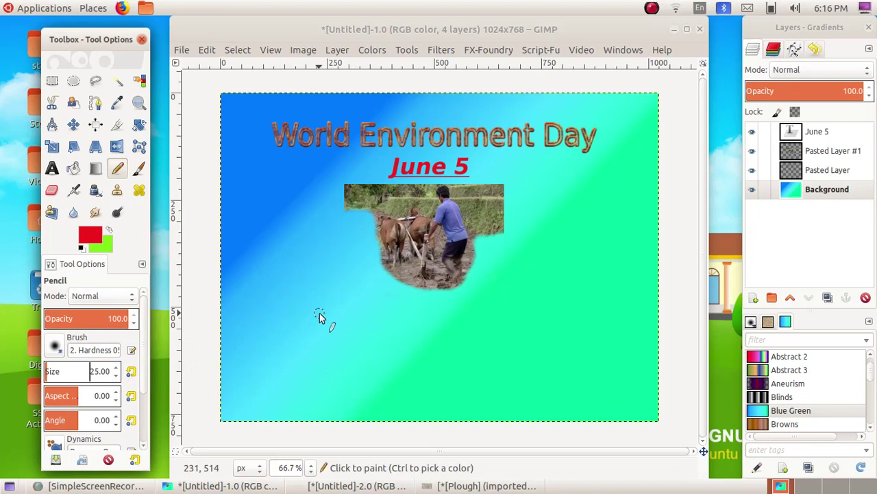
mouse_move(319, 315)
left_mouse_down()
mouse_move(351, 350)
mouse_move(341, 396)
mouse_move(385, 401)
mouse_move(395, 380)
mouse_move(392, 355)
mouse_move(361, 305)
mouse_move(353, 262)
mouse_move(334, 256)
mouse_move(298, 273)
mouse_move(322, 319)
left_mouse_up()
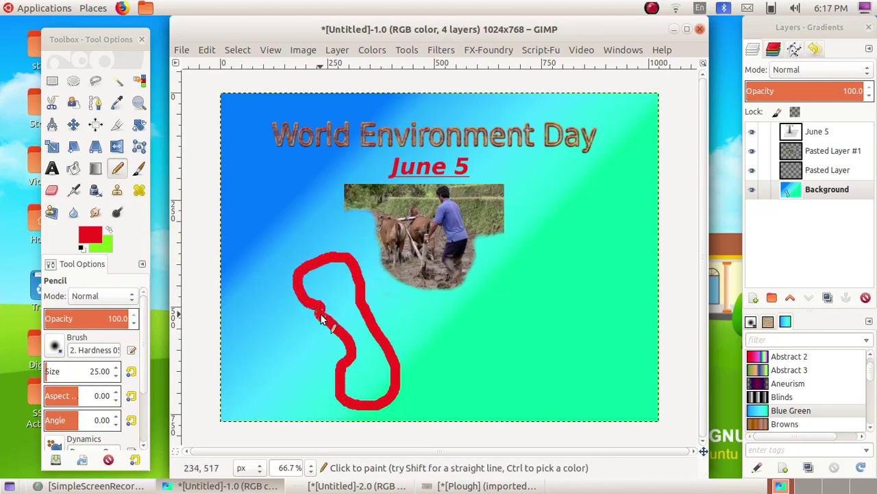
Step: Set the foreground colour to yellow f4d31c and pencil a closed wavy outline below and right of the photo
left_click(96, 237)
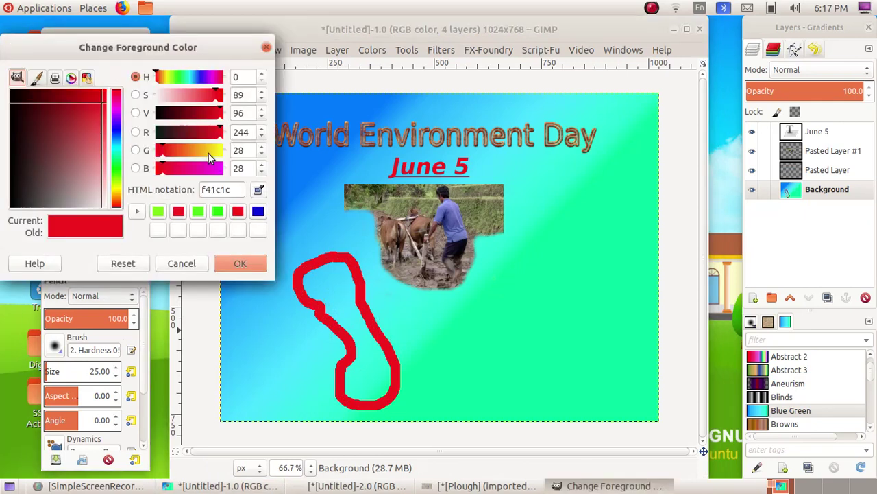
left_click(211, 152)
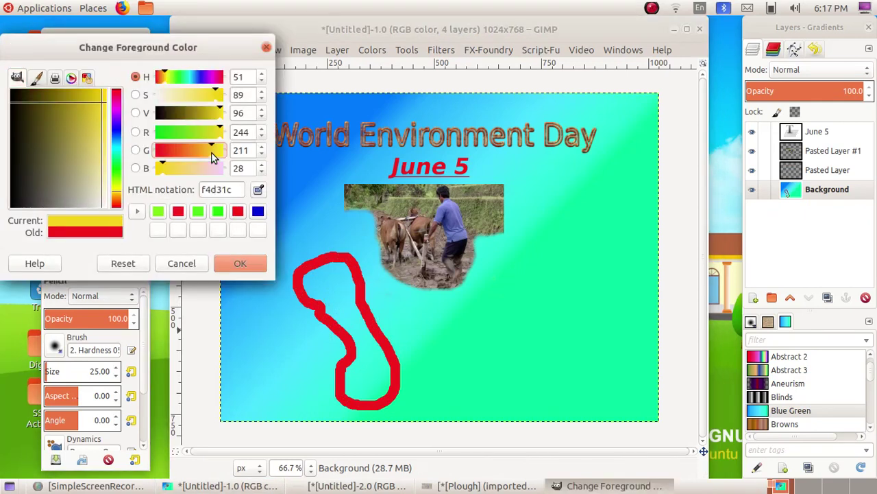
left_click(248, 264)
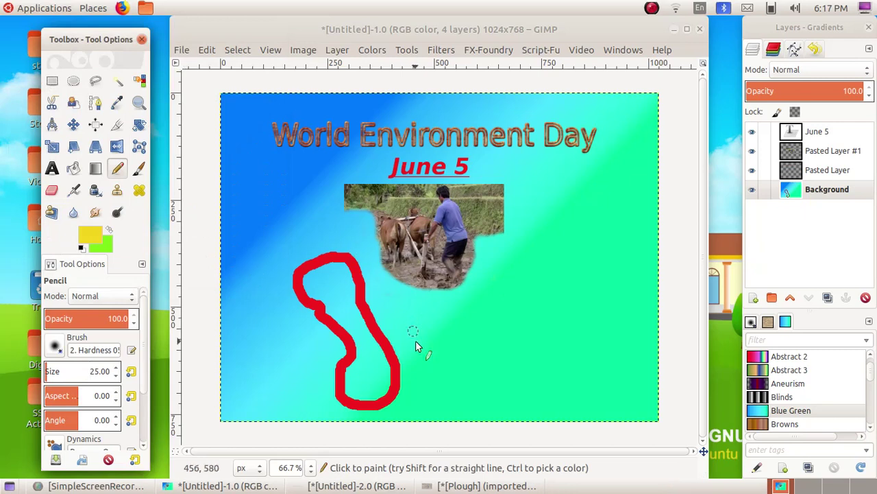
mouse_move(460, 354)
left_mouse_down()
mouse_move(478, 316)
mouse_move(507, 308)
mouse_move(536, 338)
mouse_move(569, 326)
mouse_move(596, 347)
mouse_move(573, 391)
mouse_move(514, 385)
mouse_move(484, 409)
mouse_move(443, 399)
mouse_move(444, 368)
mouse_move(458, 353)
left_mouse_up()
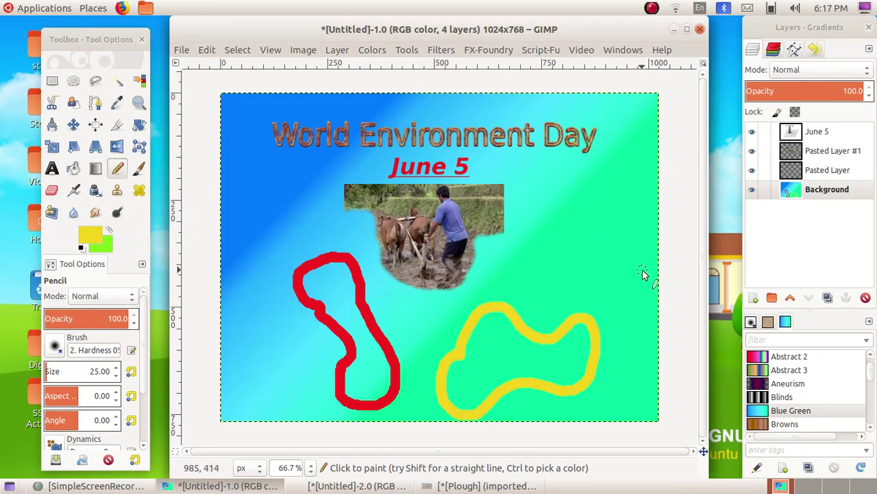
Step: Paint a wavy yellow line running down the left of the photo and red outline with the Paintbrush at size 15
left_click(139, 171)
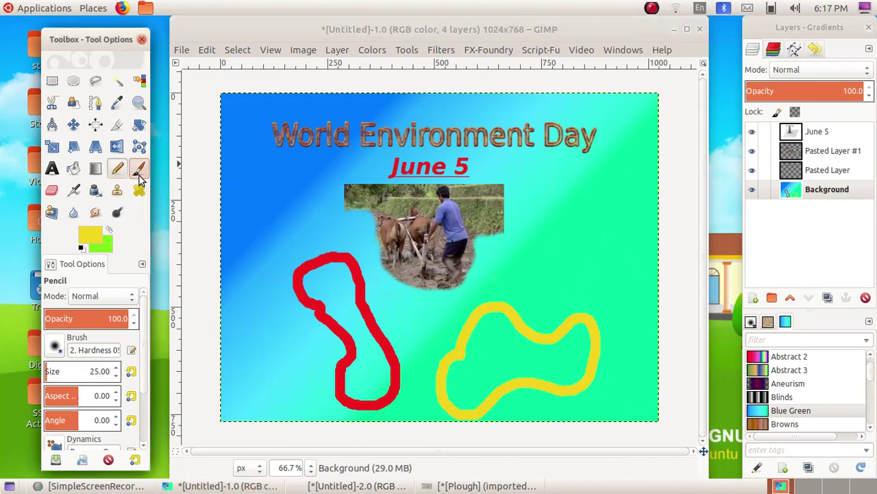
left_click(116, 379)
left_click_drag(116, 378, 116, 378)
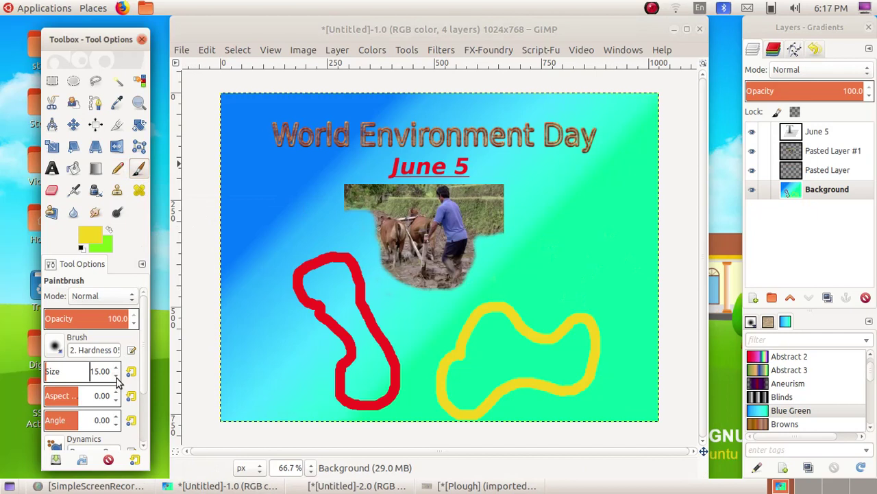
left_click(54, 348)
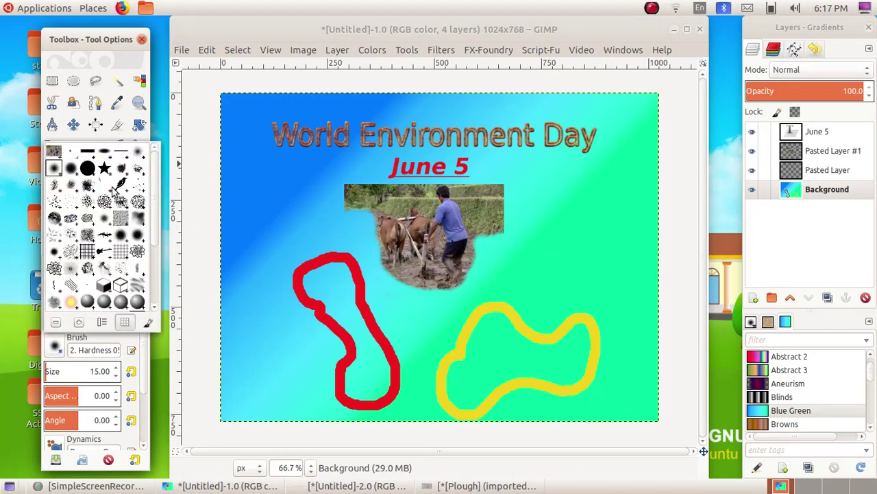
mouse_move(153, 212)
left_mouse_down()
mouse_move(156, 268)
mouse_move(157, 161)
left_mouse_up()
left_click(147, 360)
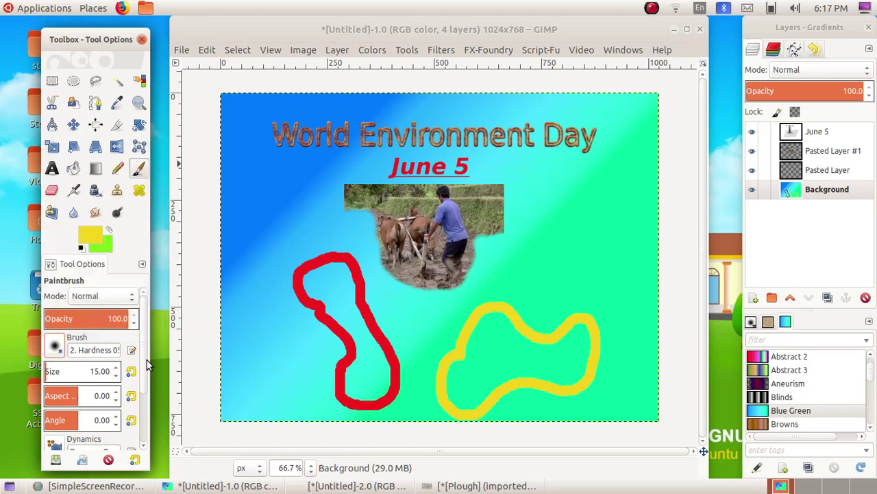
mouse_move(272, 189)
left_mouse_down()
mouse_move(293, 190)
mouse_move(279, 224)
mouse_move(302, 236)
mouse_move(283, 252)
mouse_move(278, 299)
mouse_move(299, 326)
mouse_move(308, 387)
left_mouse_up()
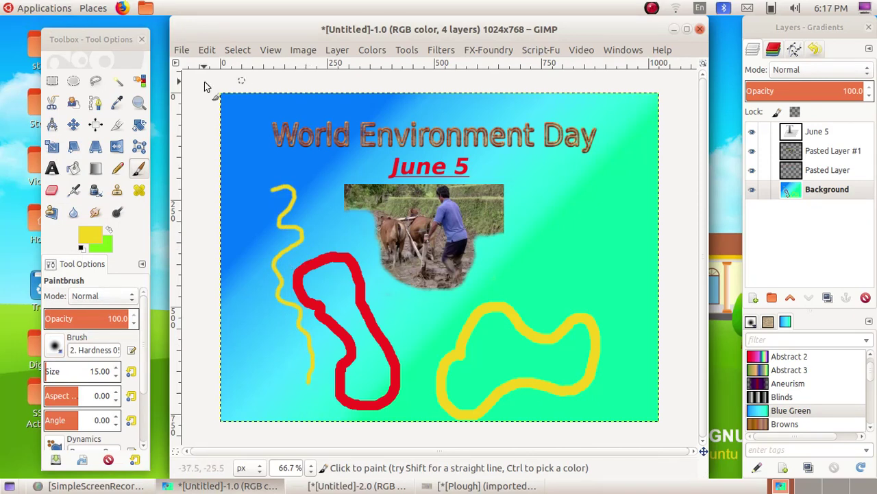
Step: Export the poster to the home folder as My Drawing.png with the default PNG options
left_click(181, 51)
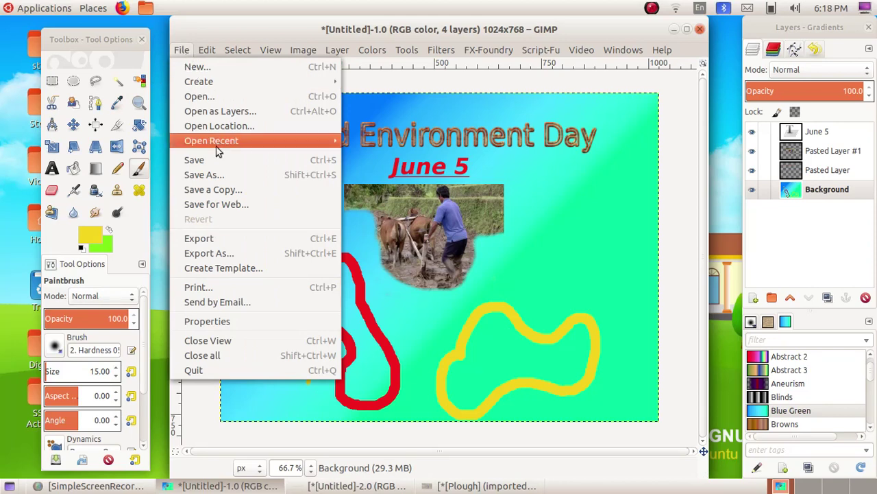
left_click(233, 253)
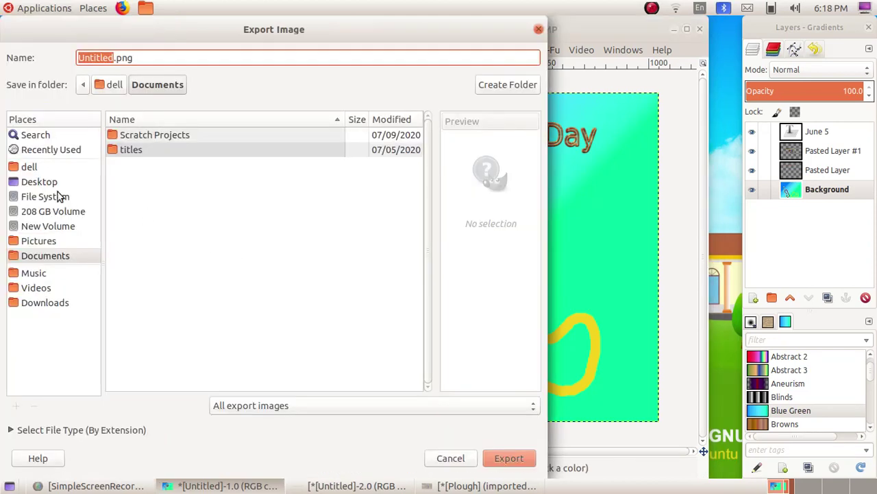
left_click(31, 166)
key("BackSpace")
key("BackSpace")
key("BackSpace")
key("BackSpace")
key("BackSpace")
key("BackSpace")
key("BackSpace")
key("BackSpace")
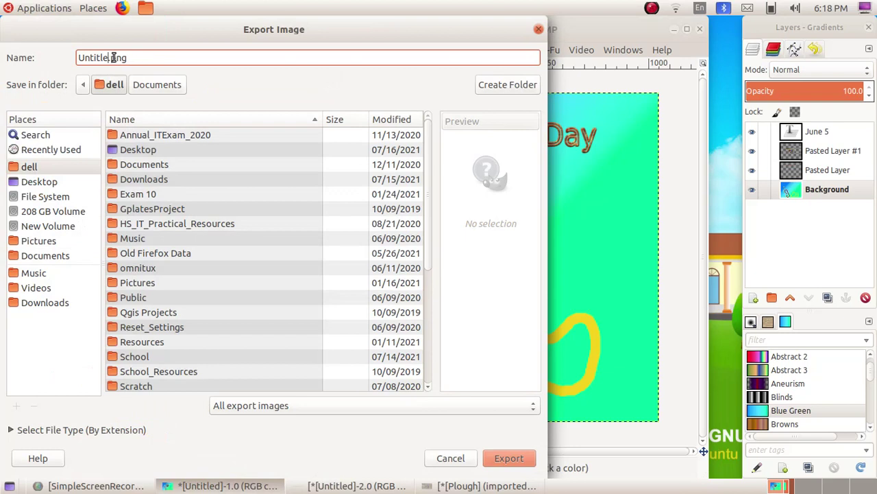
type("My Drawing")
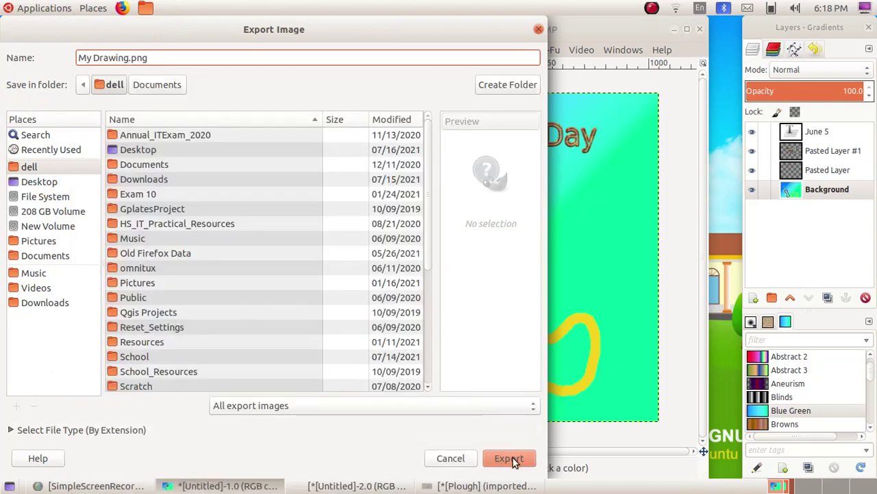
left_click(514, 461)
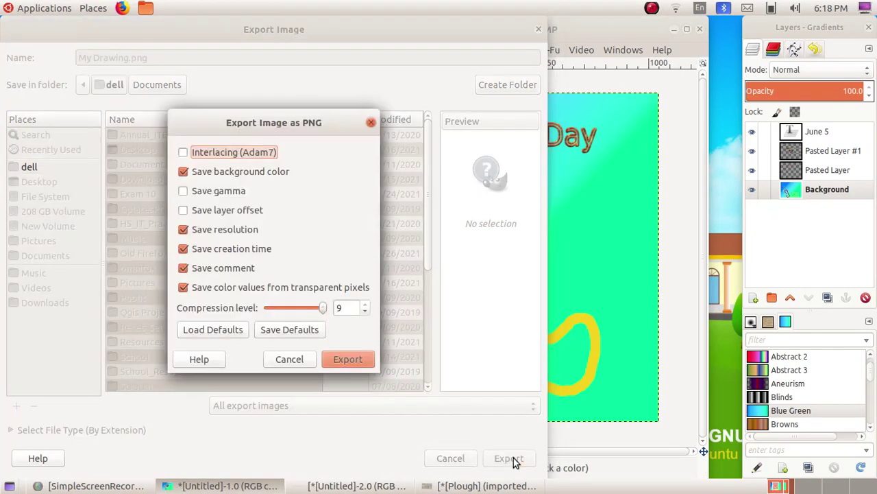
key("space")
left_click(362, 363)
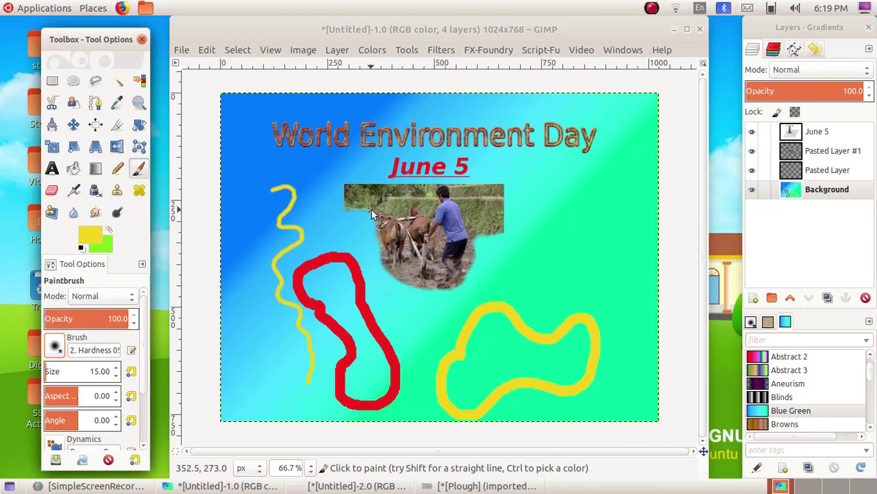
Step: Save the layered poster in the home folder as My Drawing.xcf
left_click(181, 54)
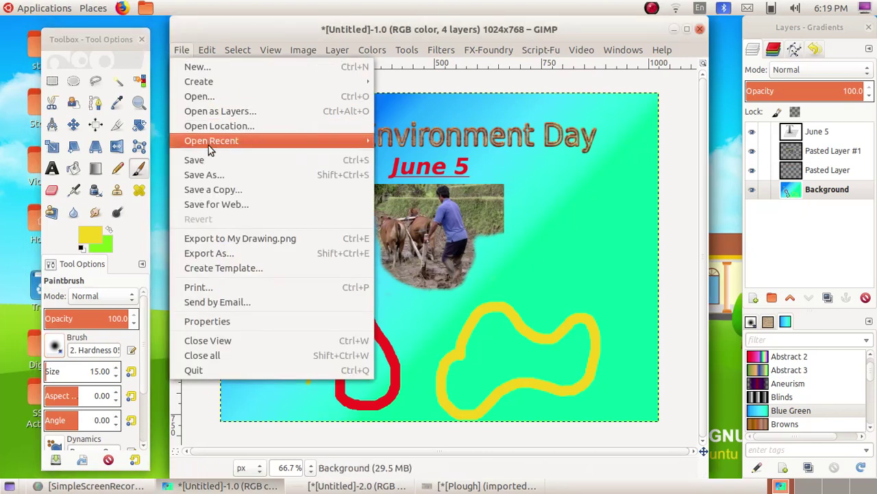
left_click(215, 176)
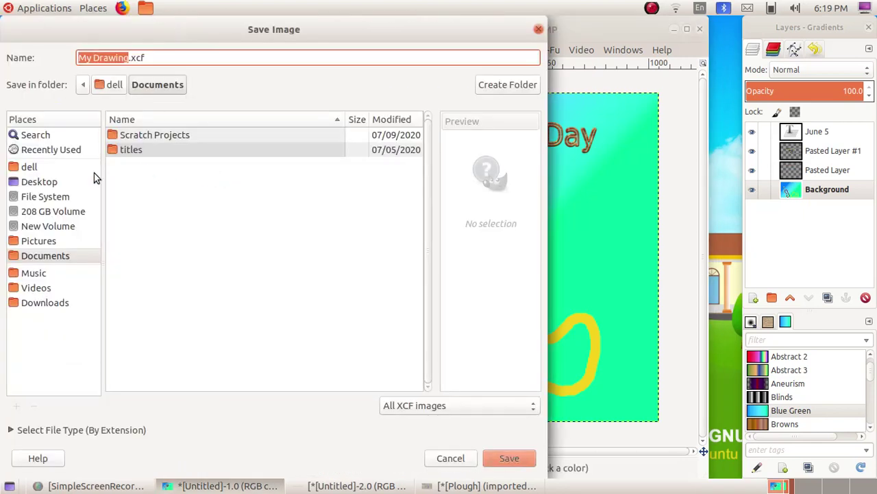
left_click(48, 166)
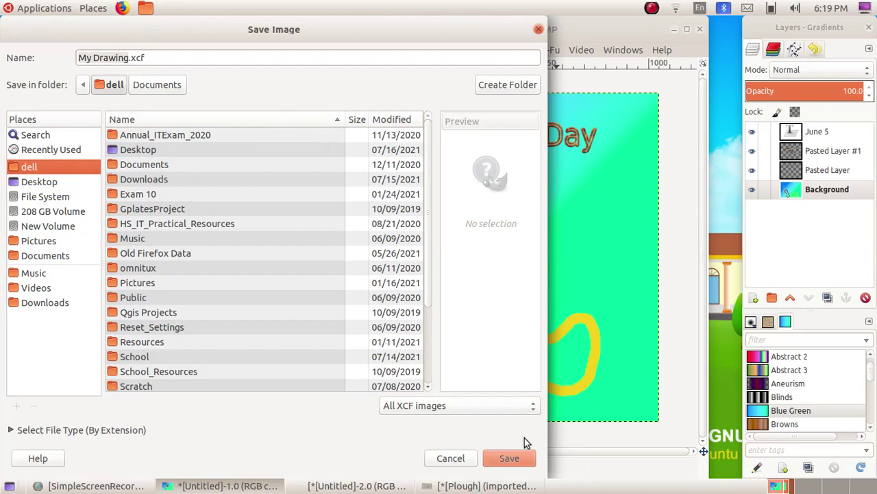
left_click(506, 457)
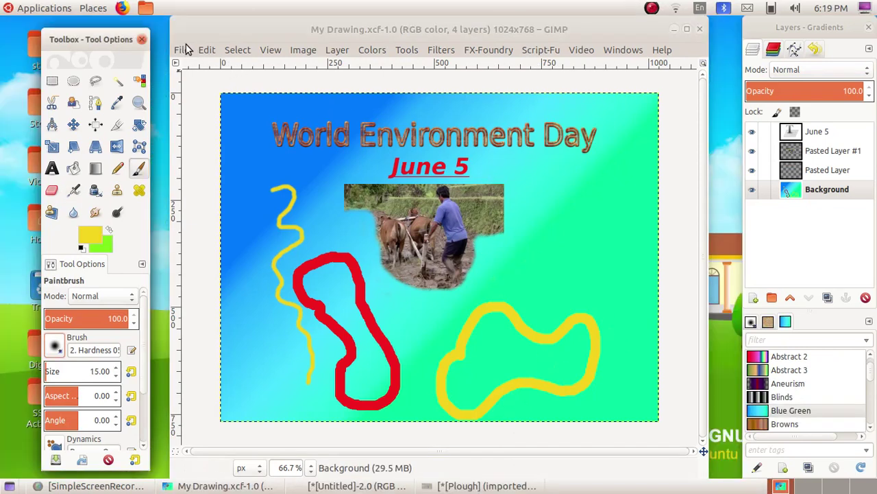
Step: Quit GIMP and discard the unsaved changes in the other open images
left_click(183, 50)
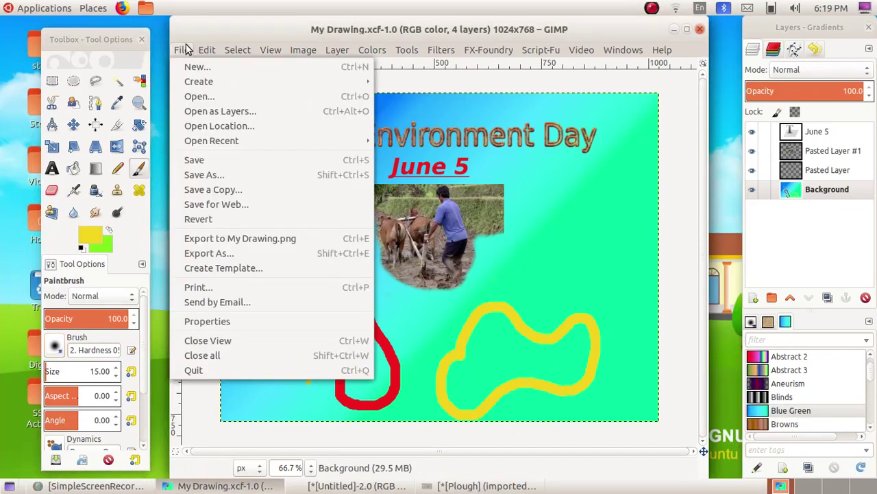
left_click(268, 373)
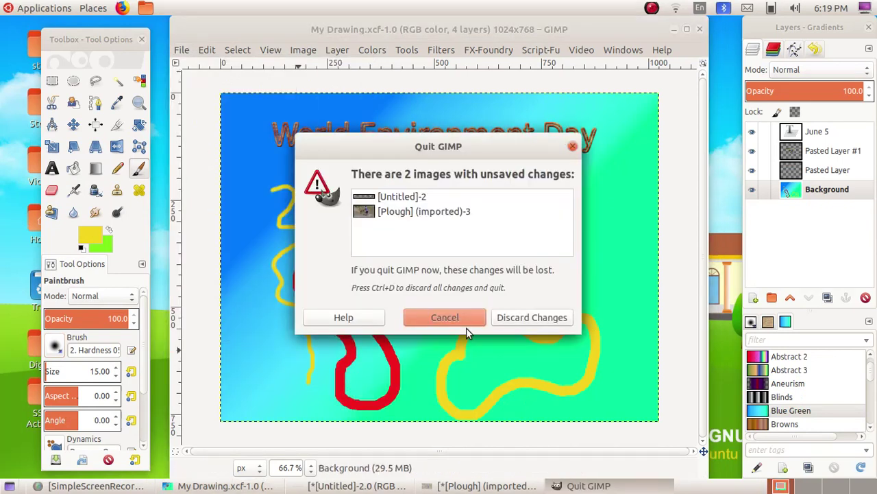
left_click(508, 318)
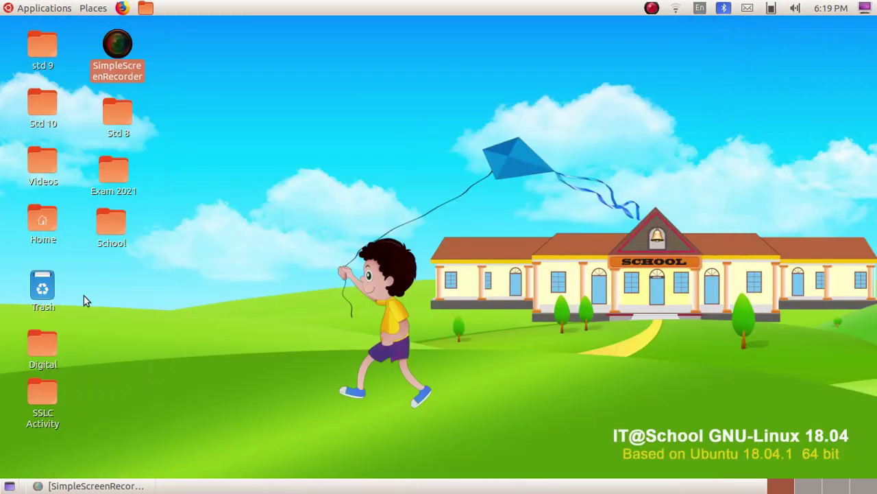
Step: Open the Home folder in the file manager, view My Drawing.png in the image viewer and close it
double_click(39, 217)
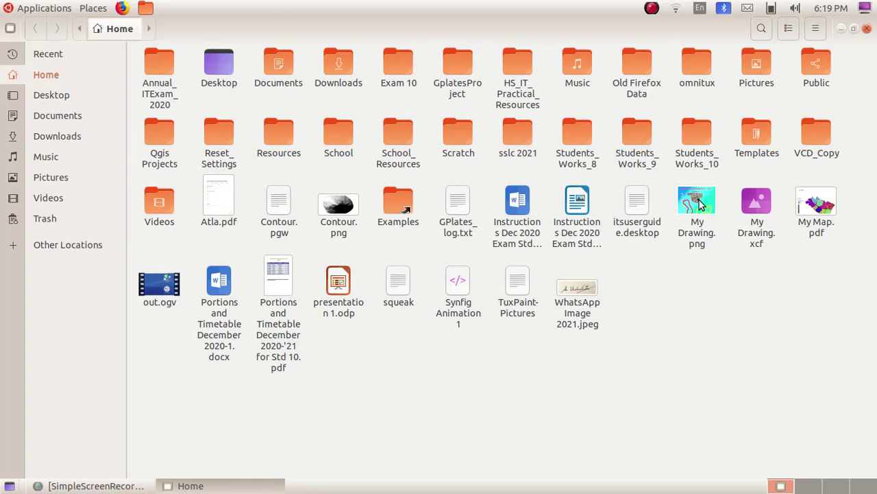
left_click(700, 203)
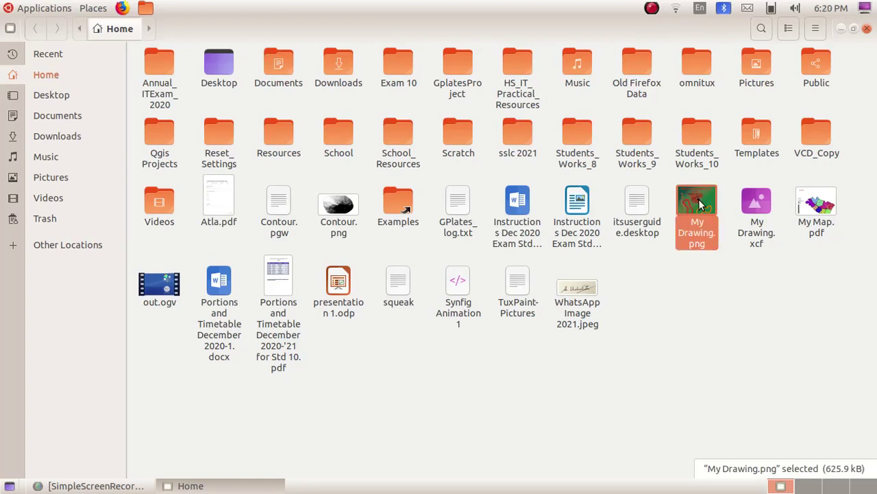
double_click(700, 202)
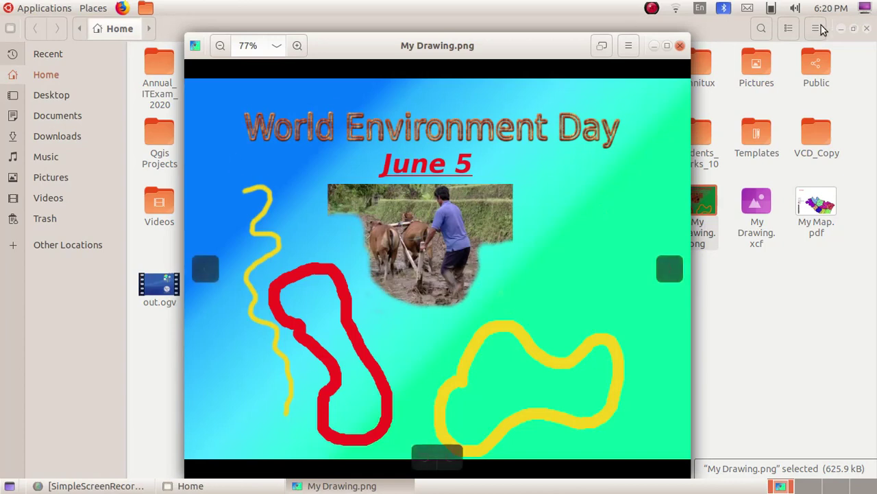
left_click(680, 45)
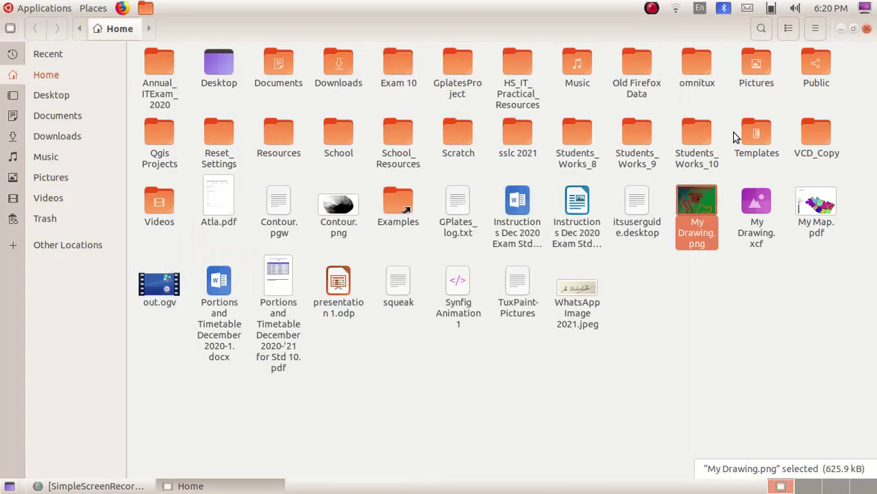
Step: Open My Drawing.xcf from the Home folder in GIMP
double_click(760, 206)
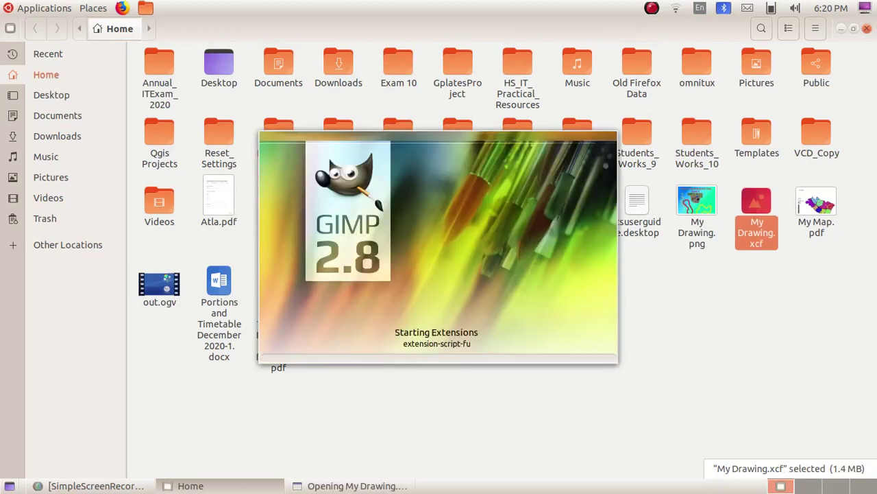